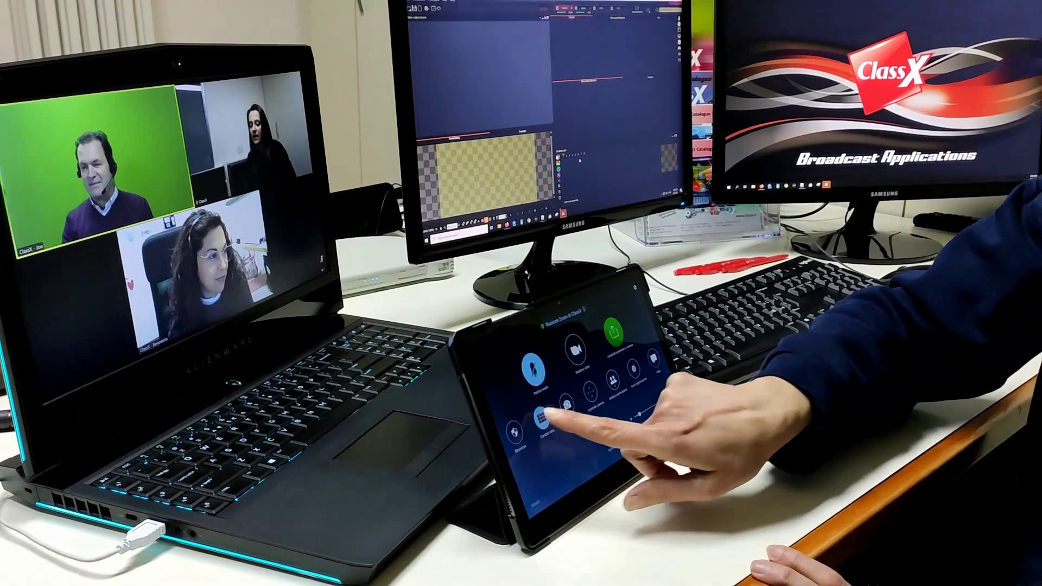
In Zoom Rooms Change View, choose the participants shown, pick a layout and select the live NDI outputs.
click(554, 415)
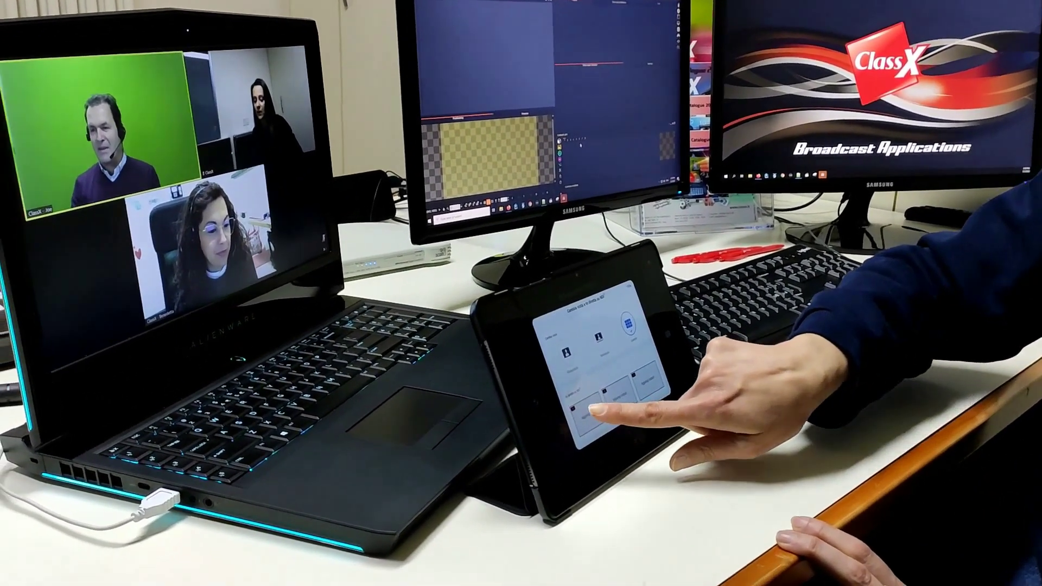
click(589, 417)
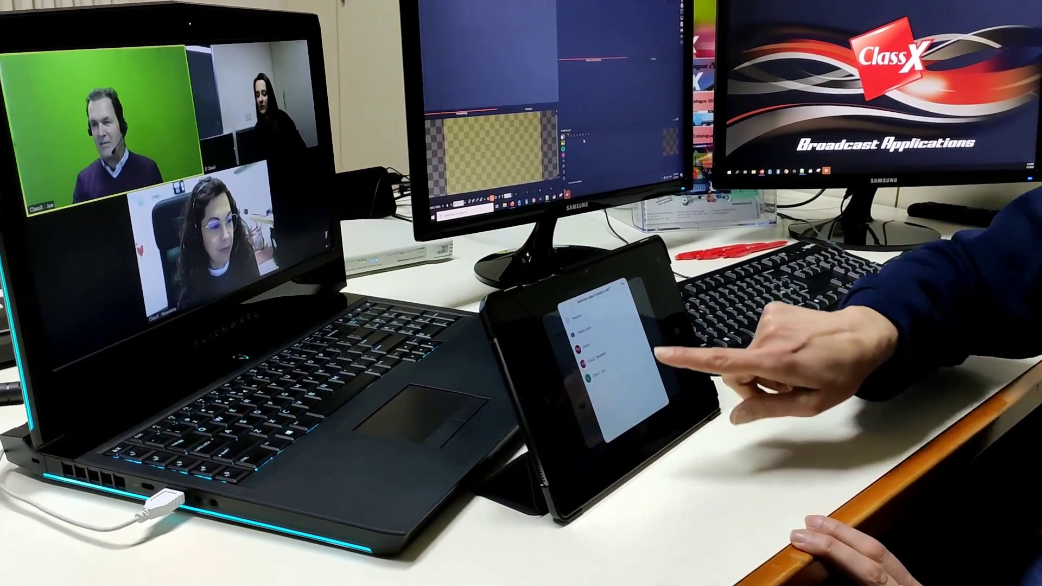
click(629, 353)
click(604, 337)
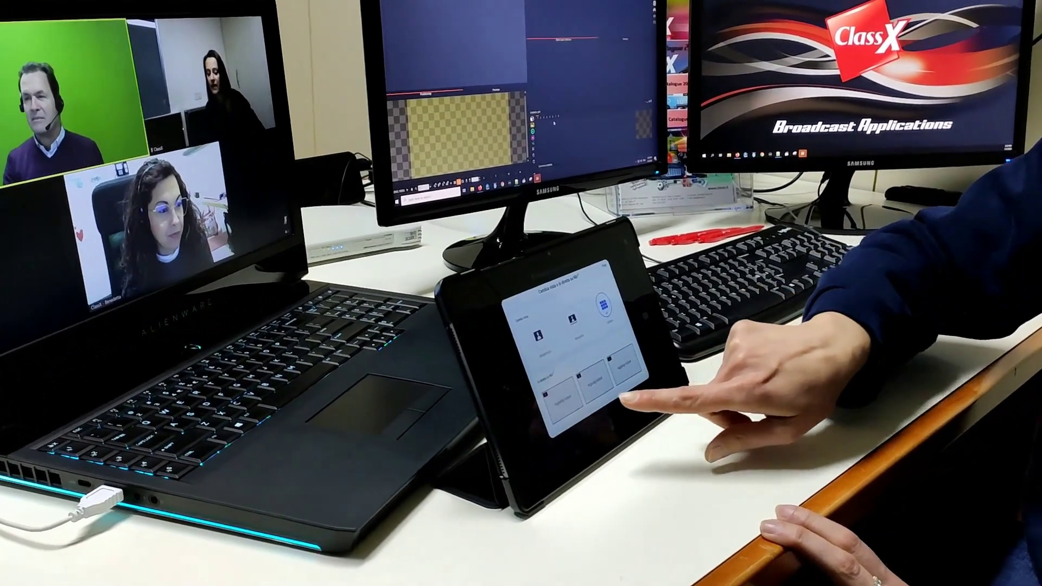
click(602, 367)
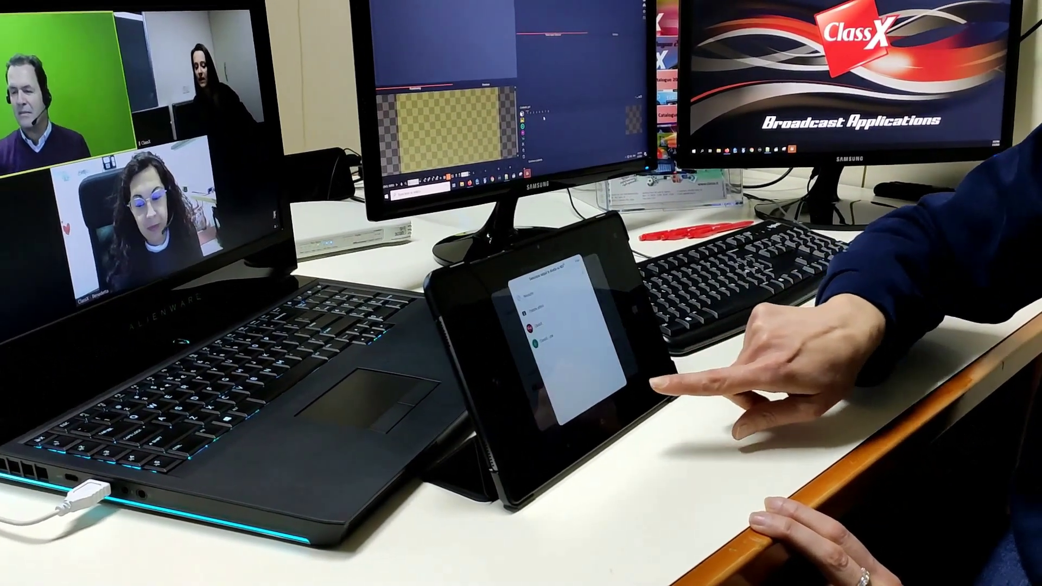
click(593, 333)
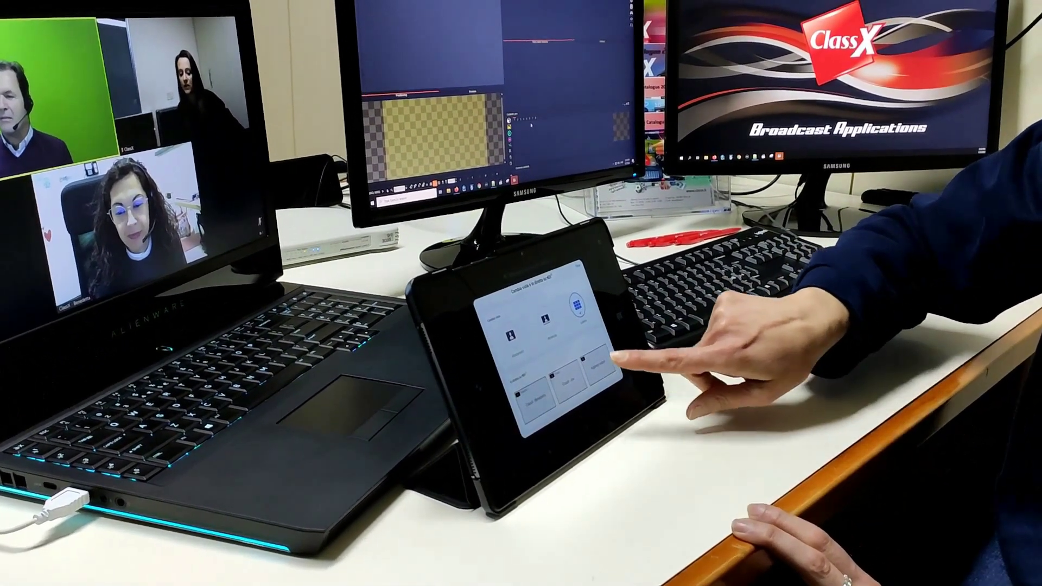
click(602, 365)
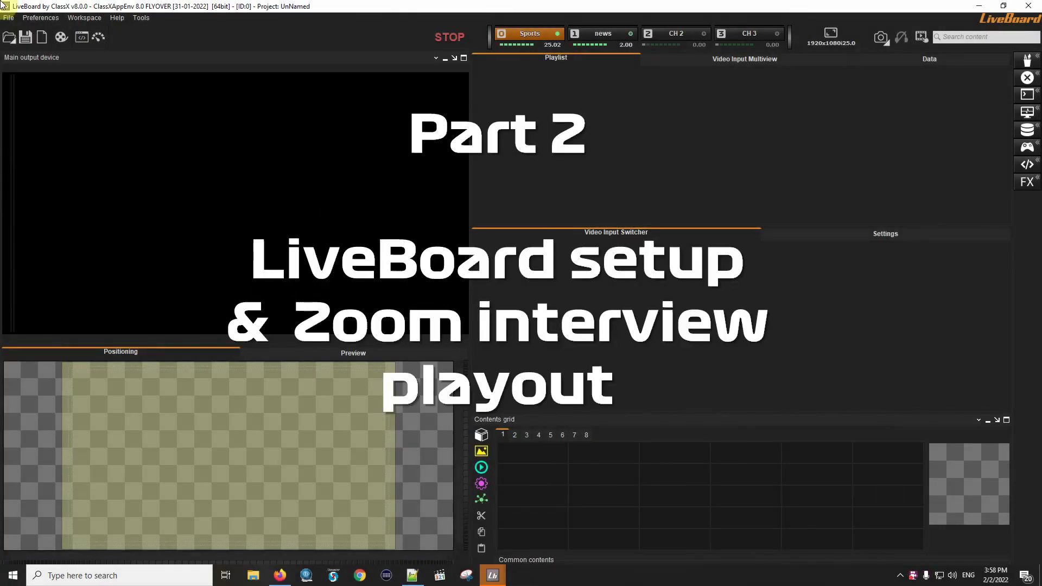
In Preferences > Video Input Manager, set input IN 0's source type to NDI.
click(49, 18)
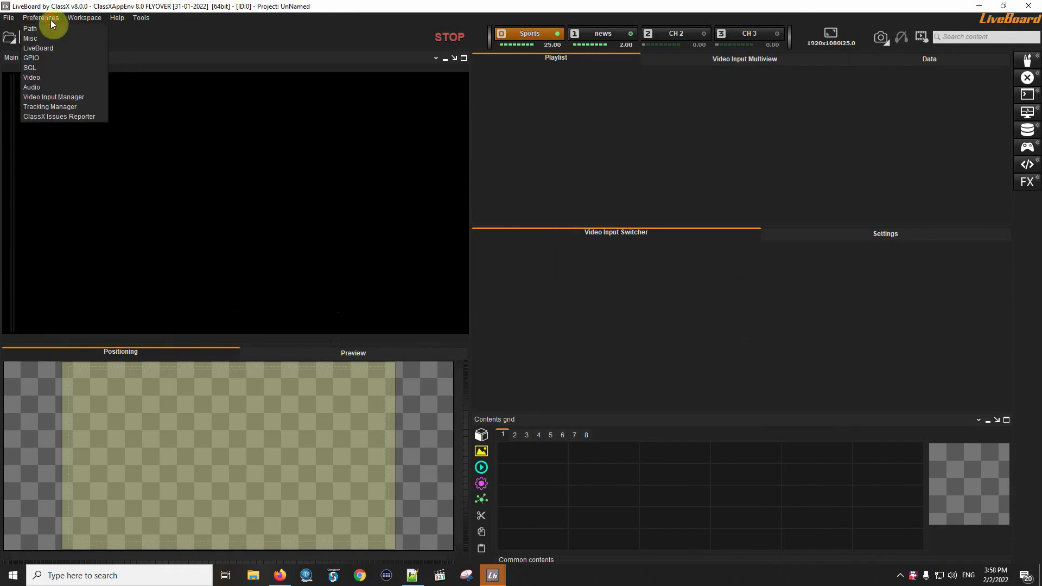
click(57, 97)
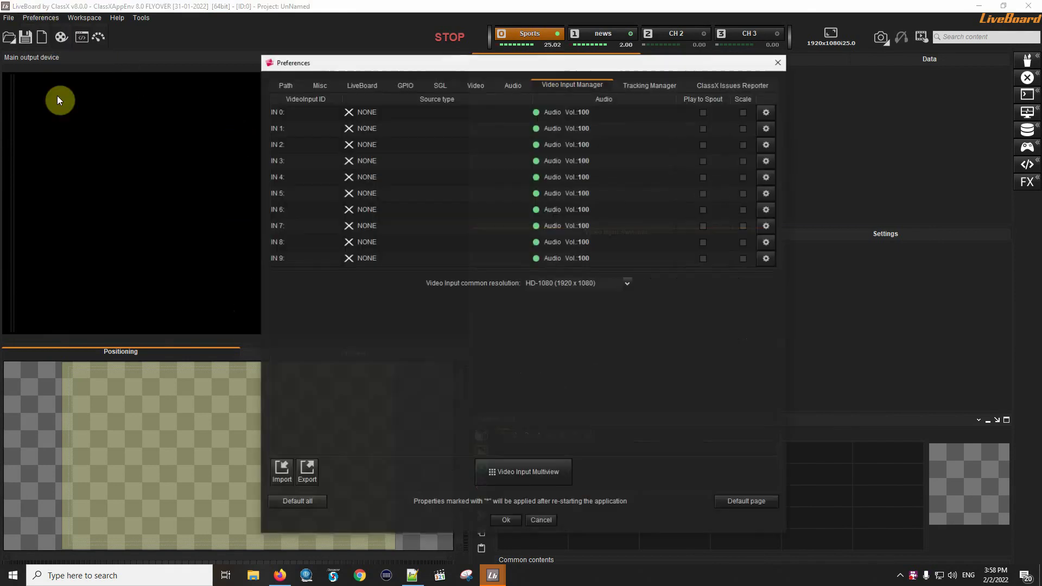
double_click(418, 110)
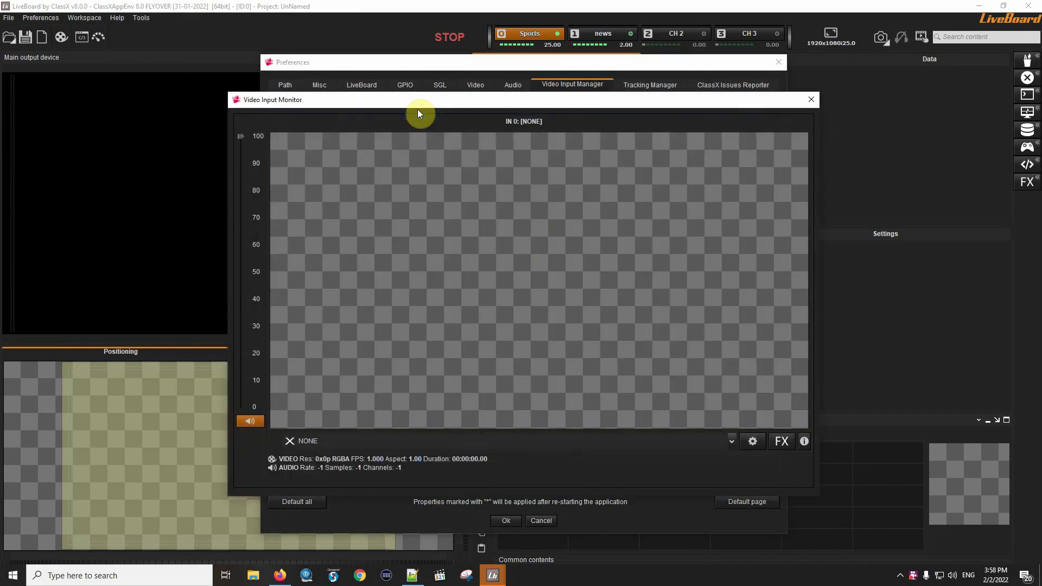
click(455, 441)
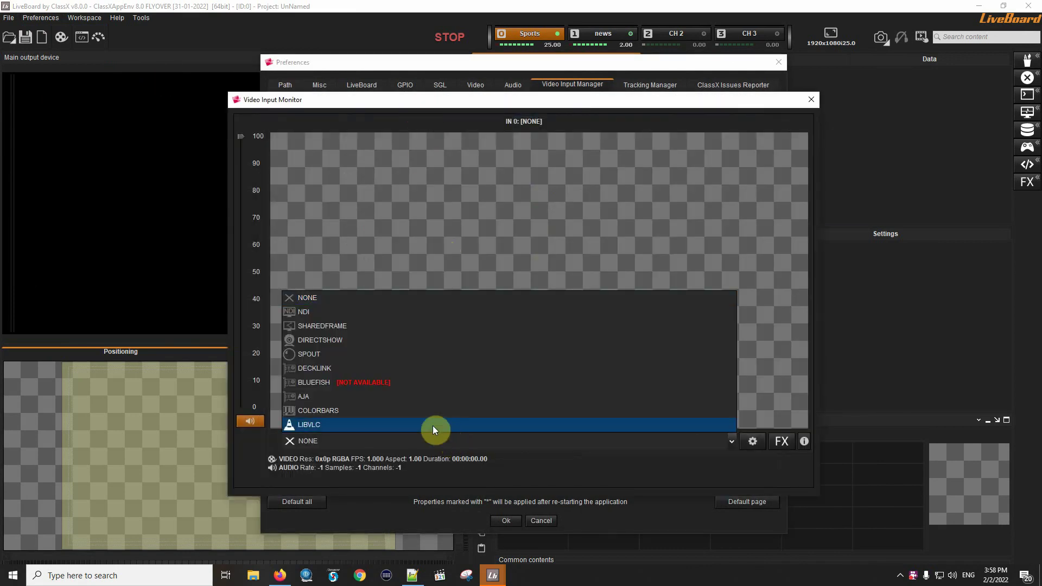
click(370, 311)
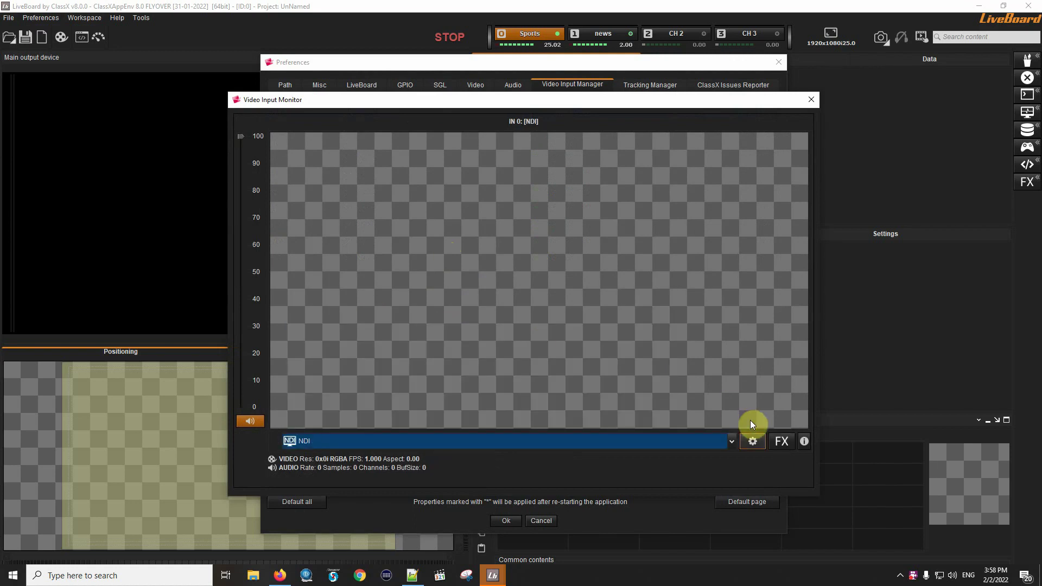
Apply GFX-03 (ClassX - video 1) as IN 0's NDI source and check its preview.
click(753, 441)
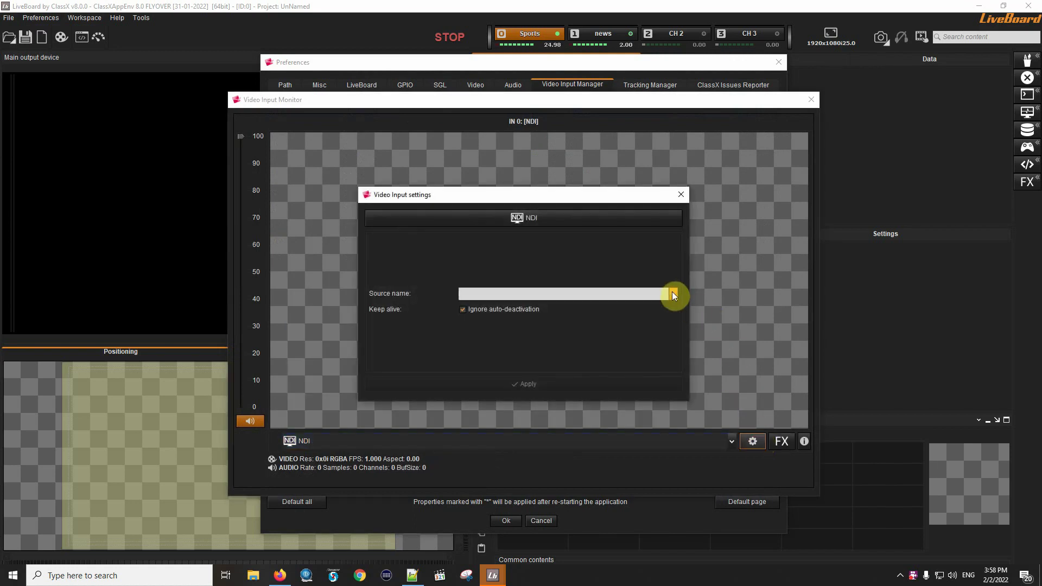
click(673, 294)
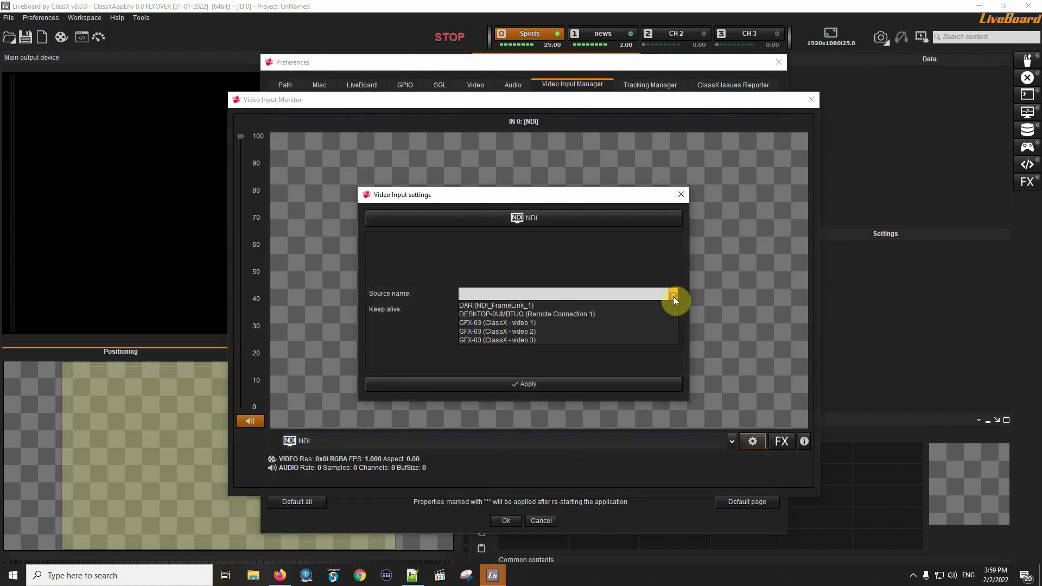
click(524, 323)
click(532, 384)
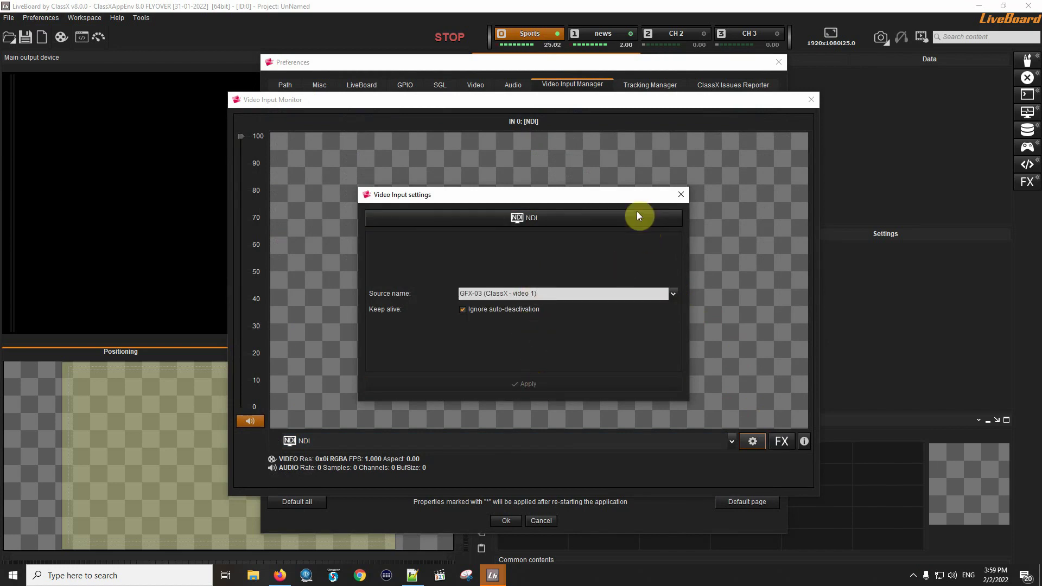
drag(634, 201, 899, 232)
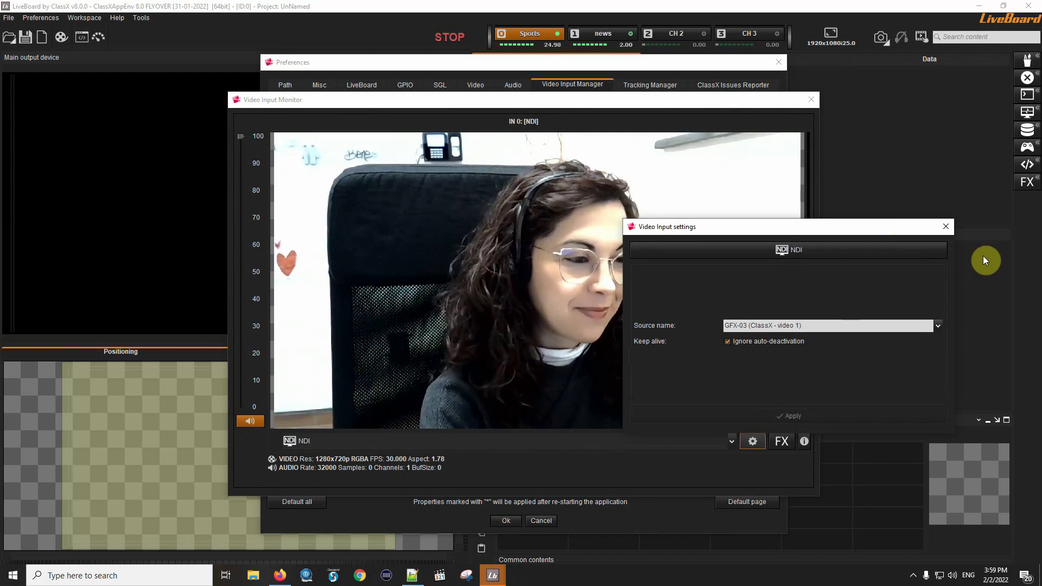
click(945, 226)
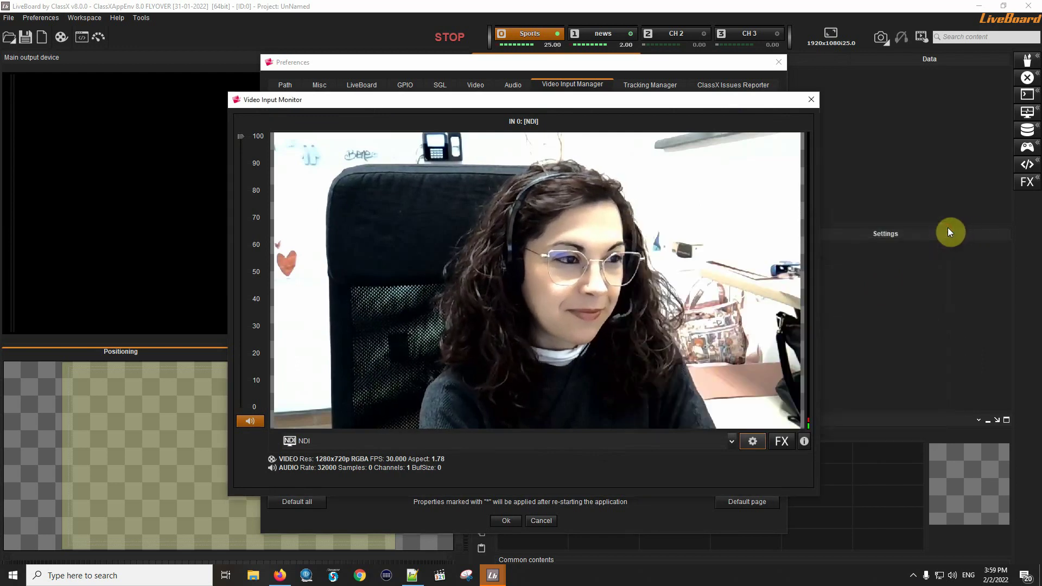
click(813, 100)
Make input IN 1 an NDI source fed by GFX-03 (ClassX - video 2).
double_click(399, 131)
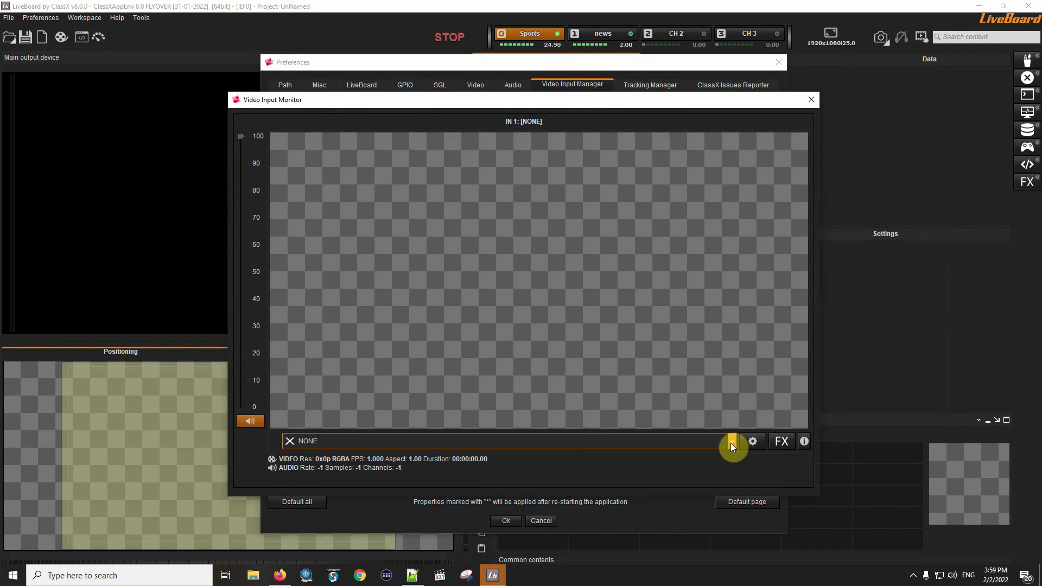
click(730, 443)
click(330, 316)
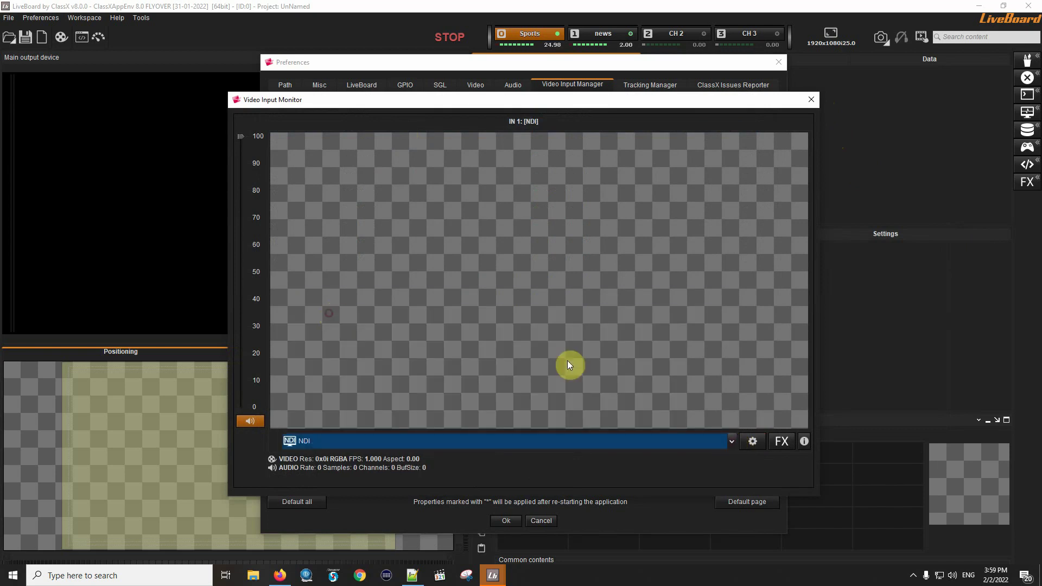
click(751, 442)
click(663, 292)
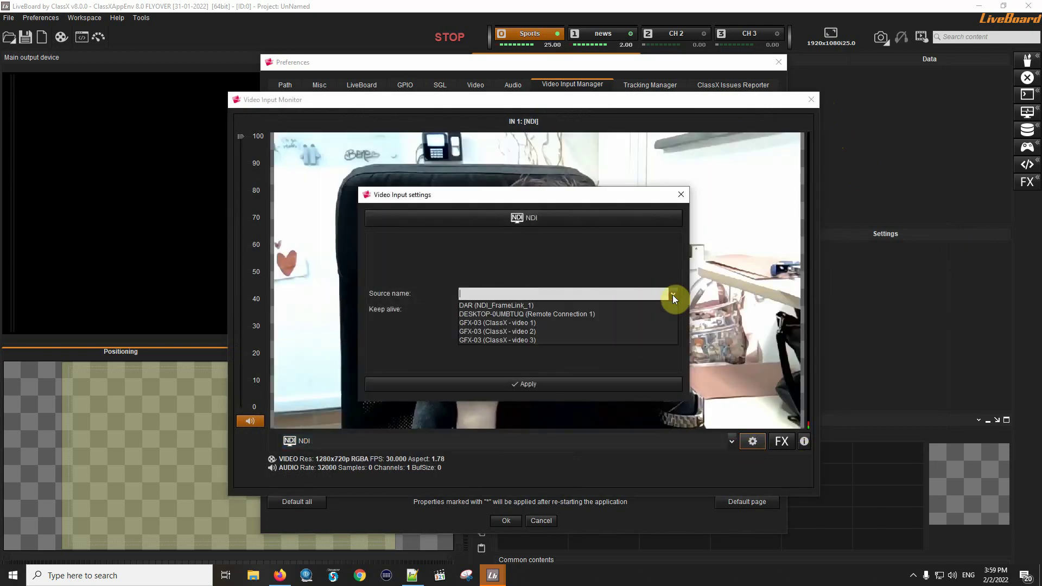
click(559, 331)
click(554, 384)
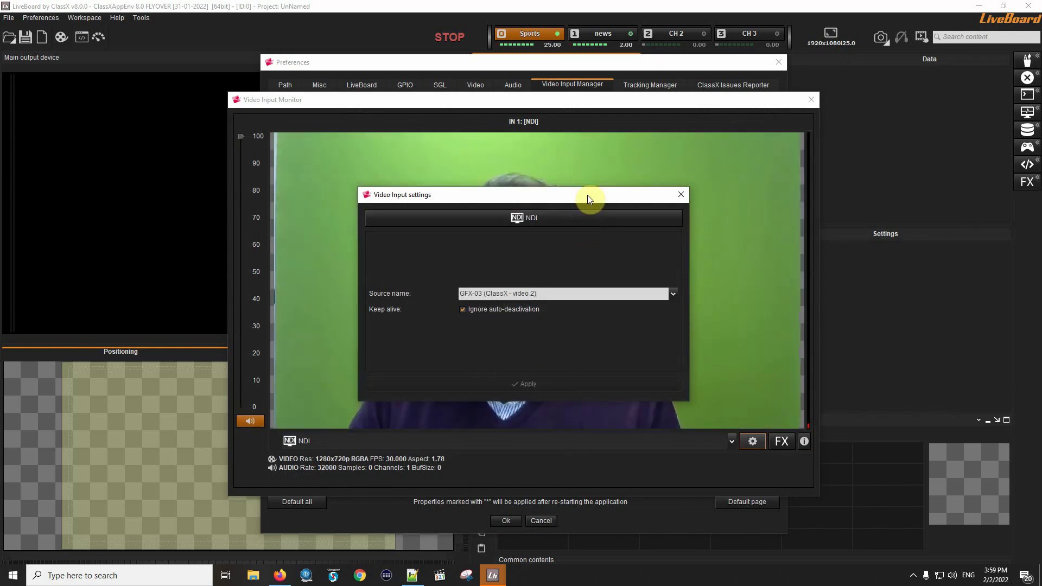
drag(587, 194, 897, 208)
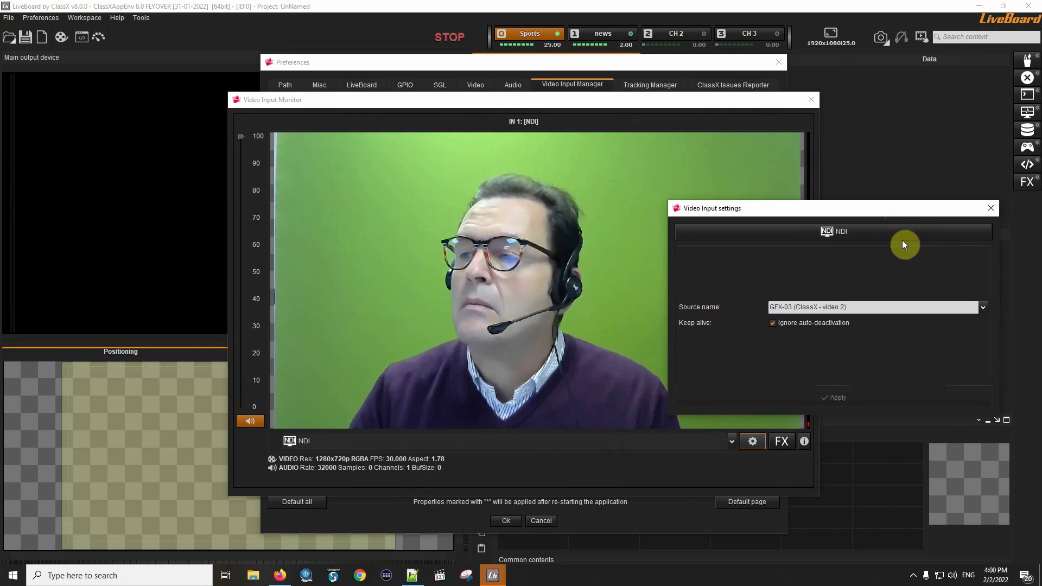
click(992, 208)
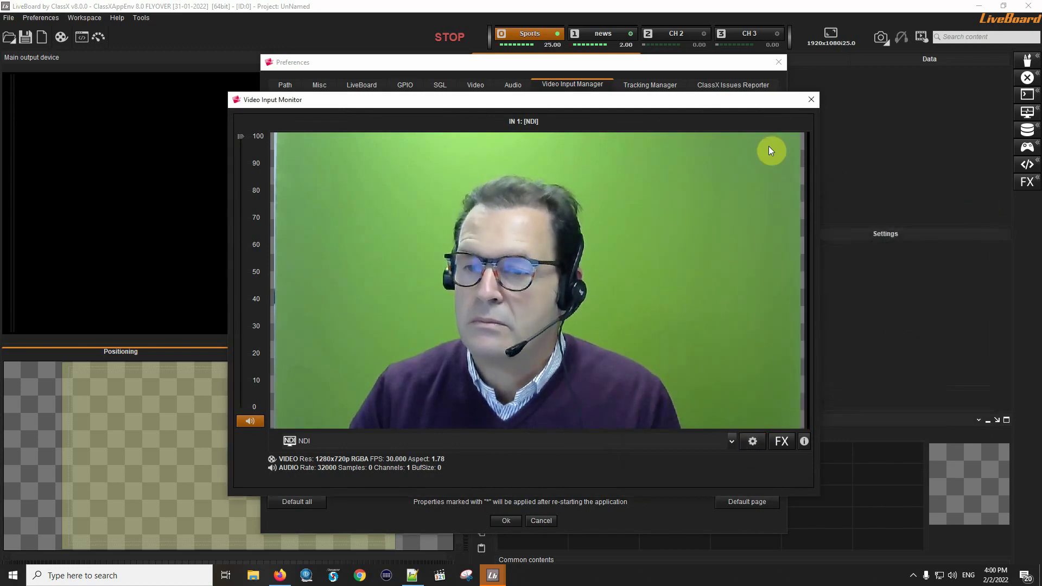
click(810, 100)
Make input IN 2 an NDI source fed by GFX-03 (ClassX - video 3).
double_click(360, 141)
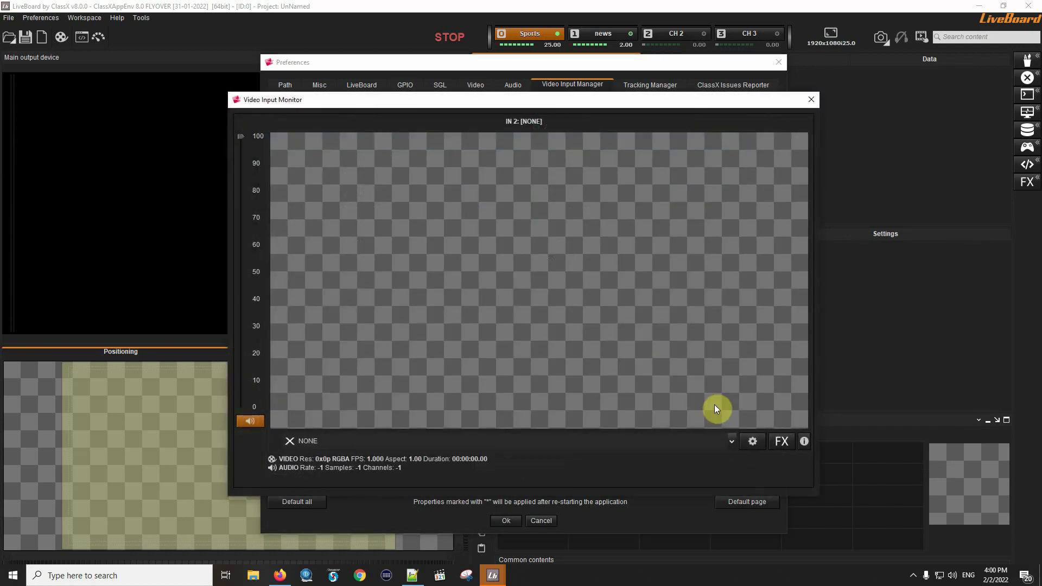
click(733, 442)
click(387, 311)
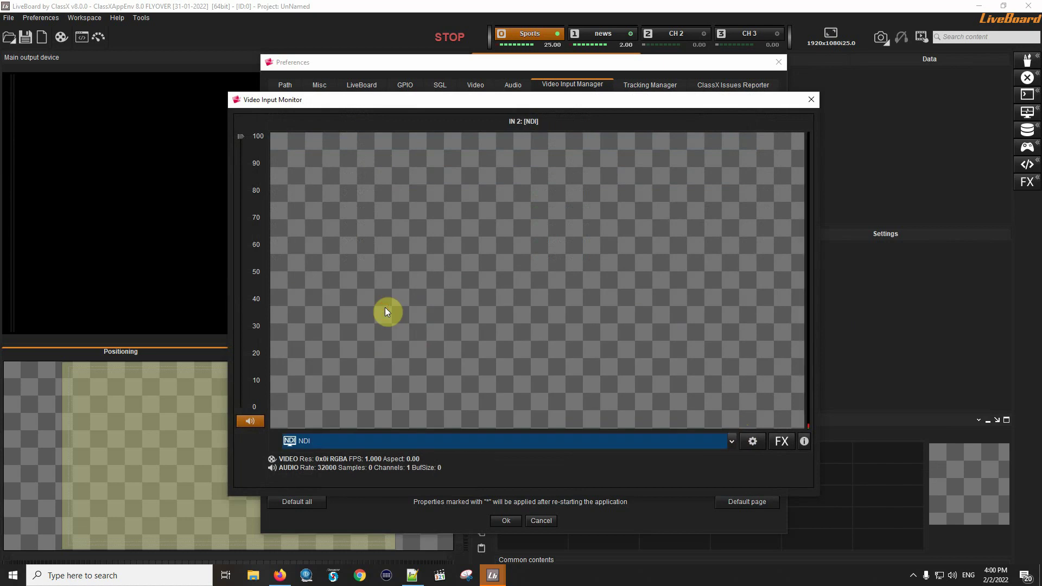
click(751, 440)
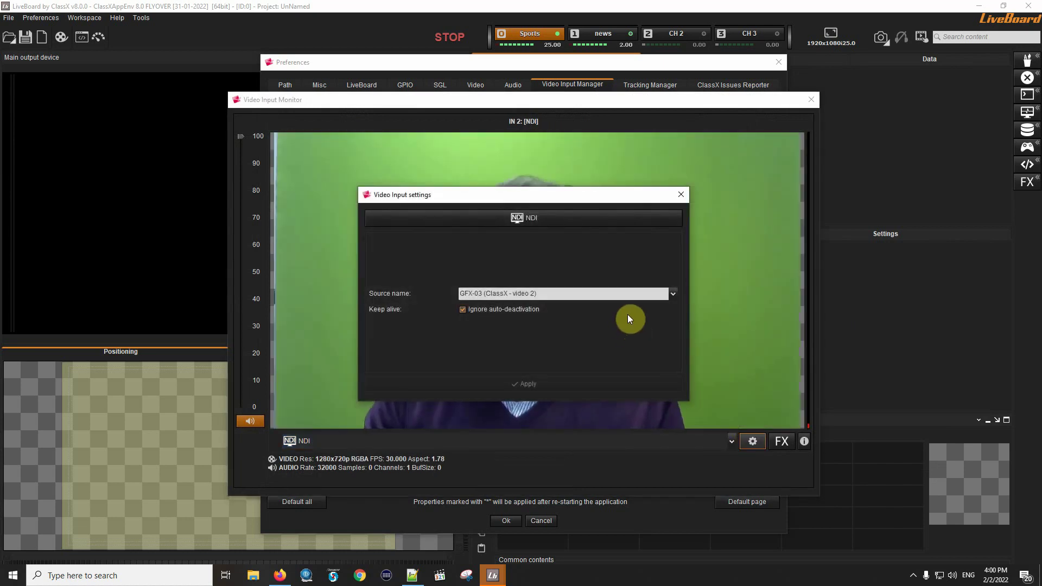
click(665, 293)
click(561, 341)
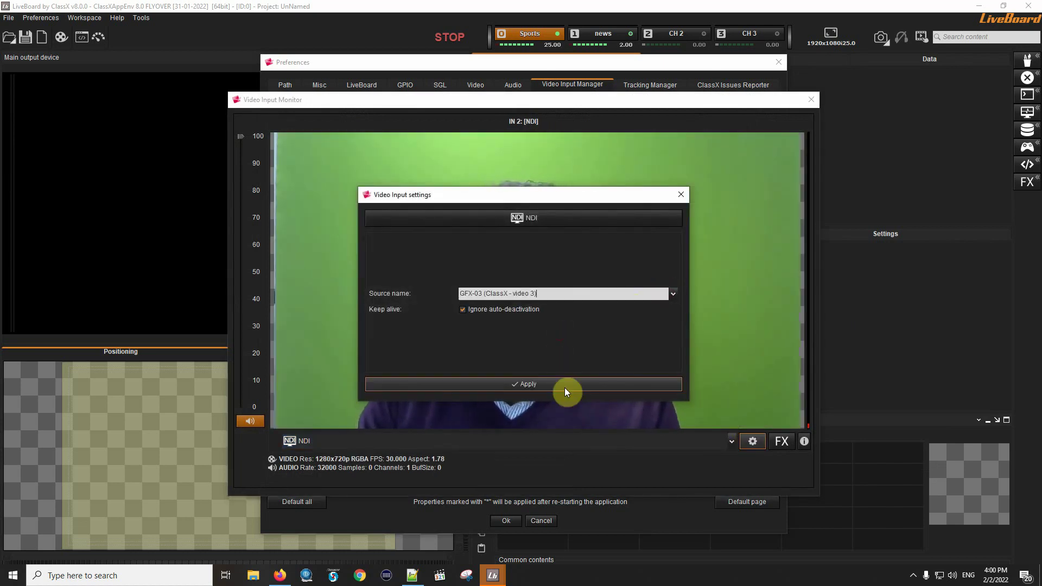
click(563, 385)
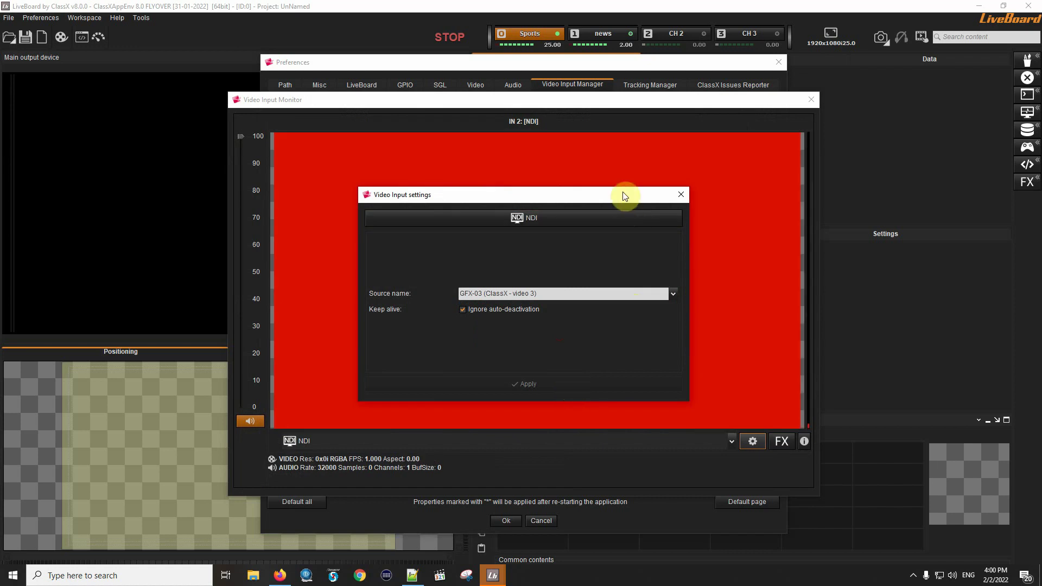
drag(620, 197, 956, 280)
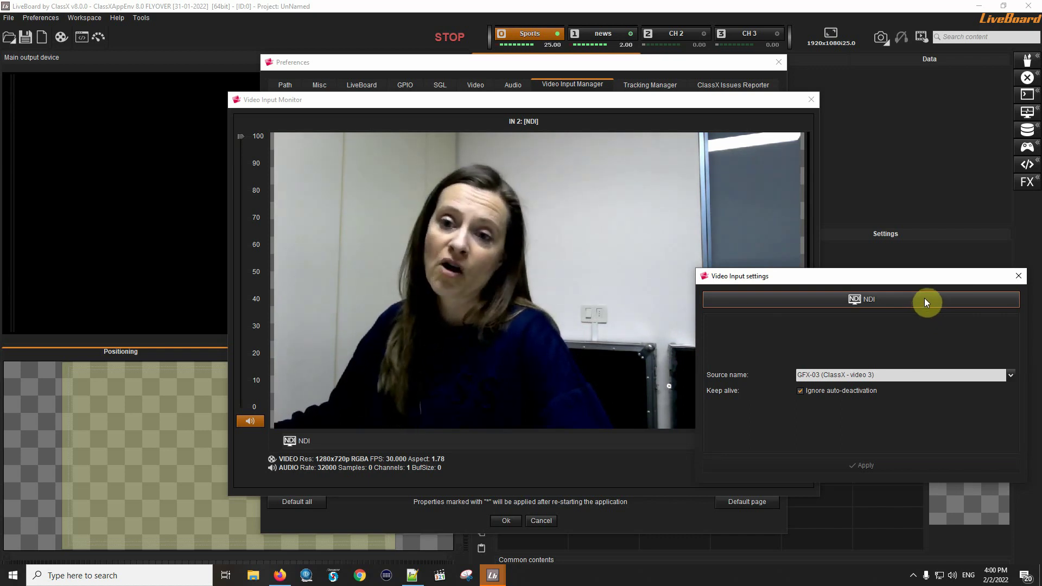
click(1016, 277)
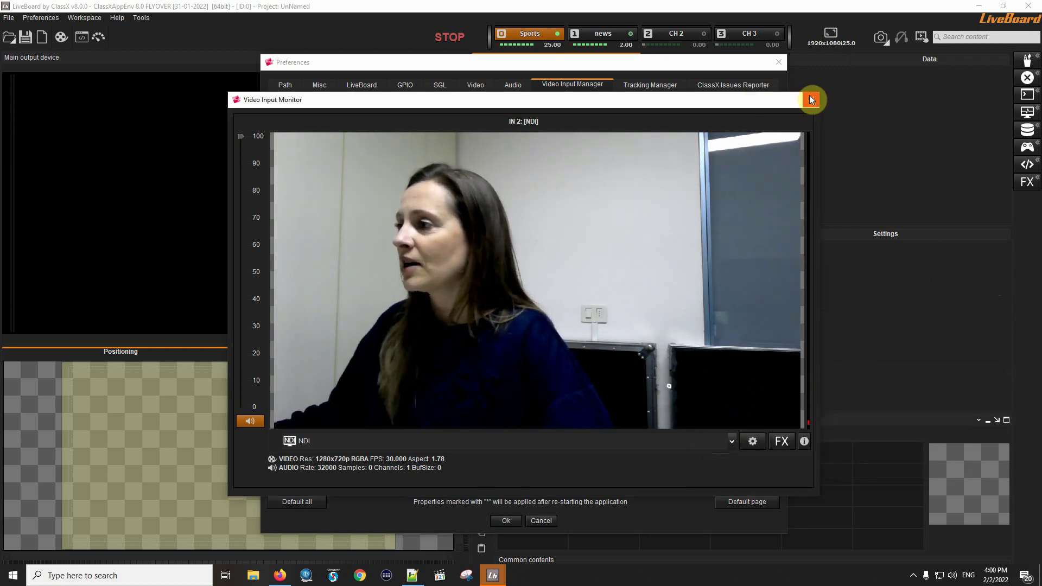
click(811, 99)
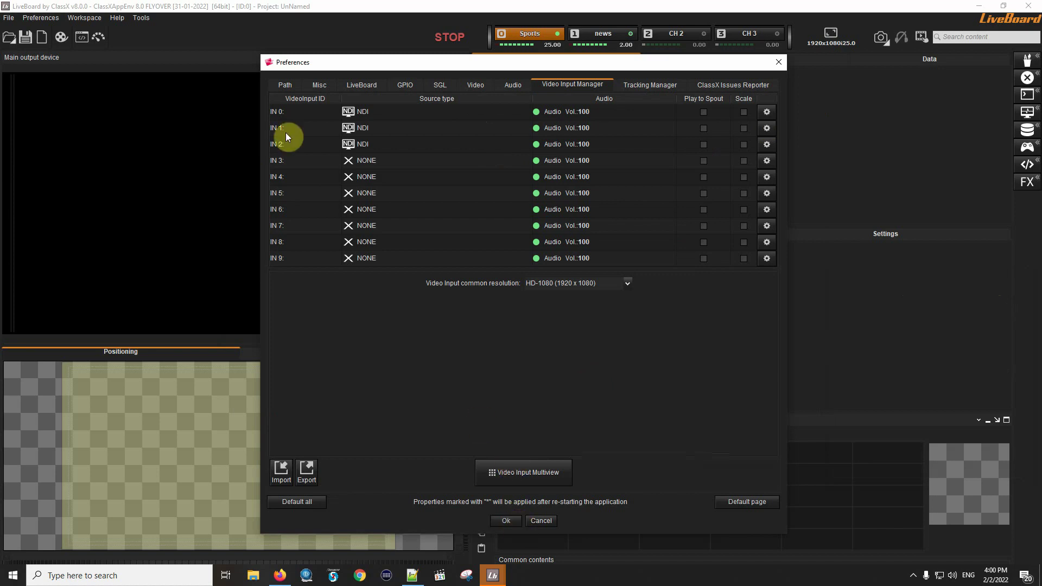
Rename inputs IN 0–2 to Zoom 1, Zoom 2 and Zoom 3, then view them in the Video Input Multiview.
click(307, 118)
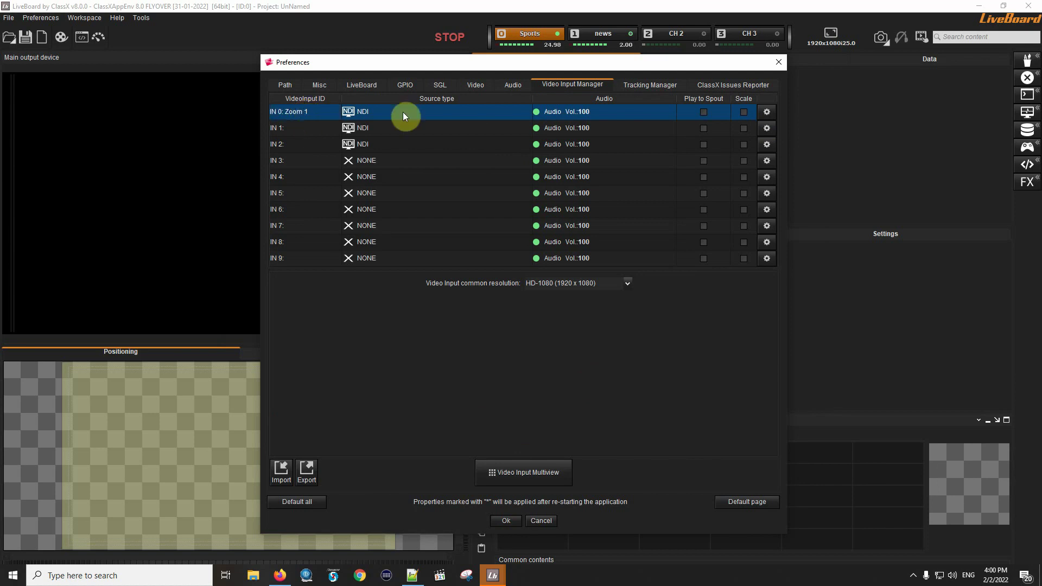
double_click(324, 128)
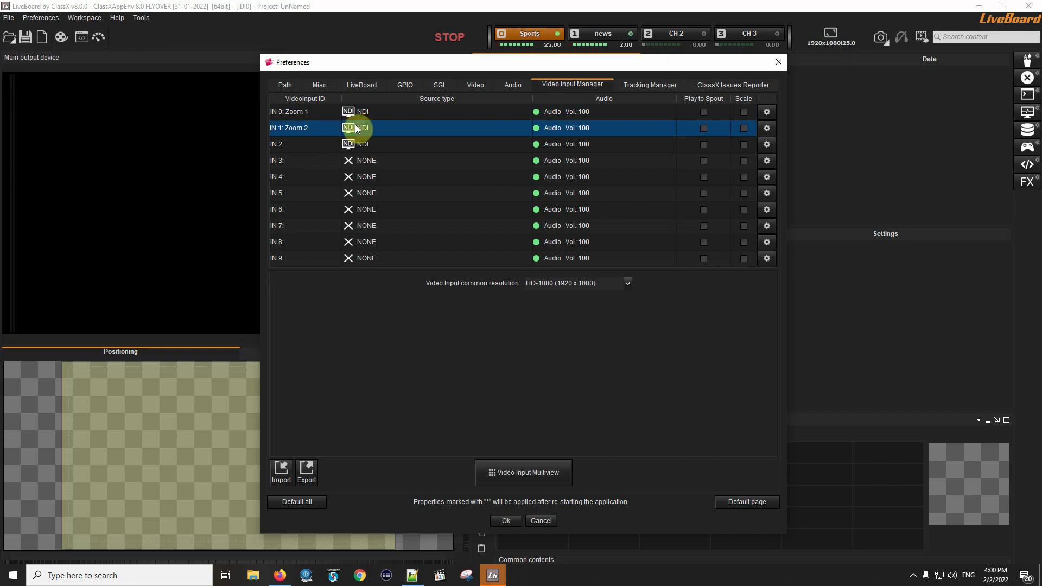
double_click(327, 147)
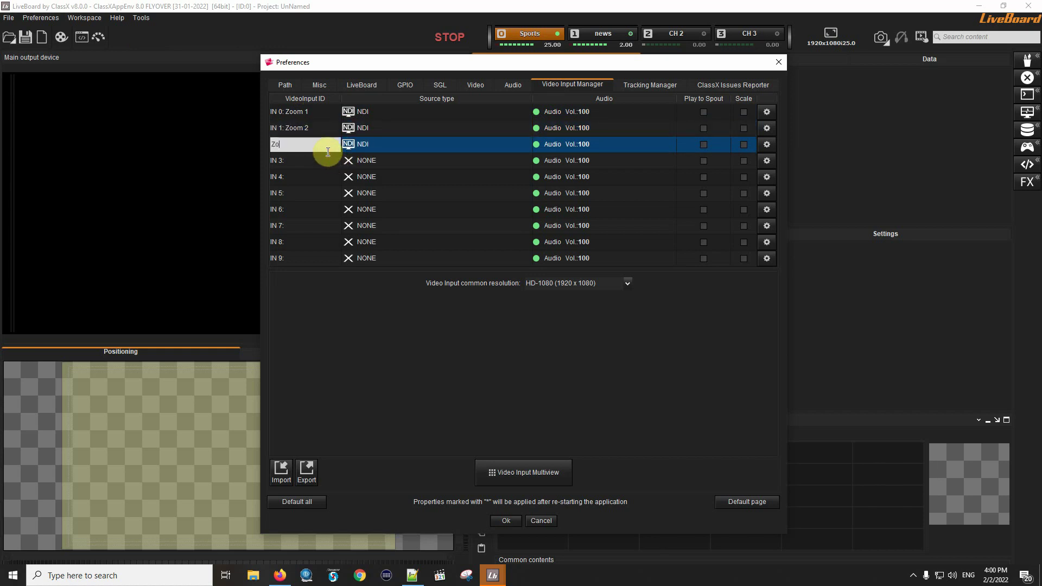
text(Zoom 3)
key(Return)
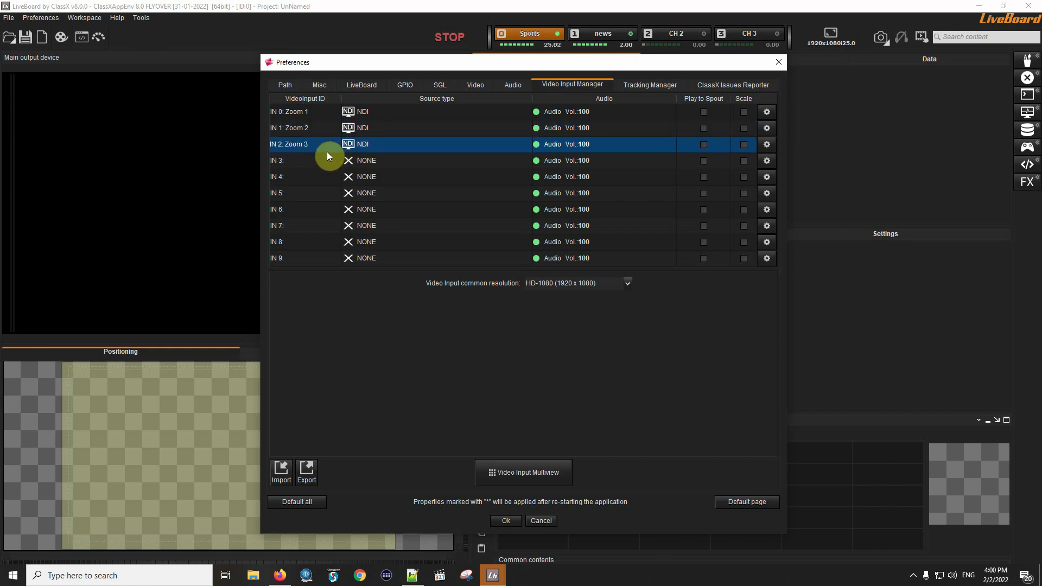
click(500, 523)
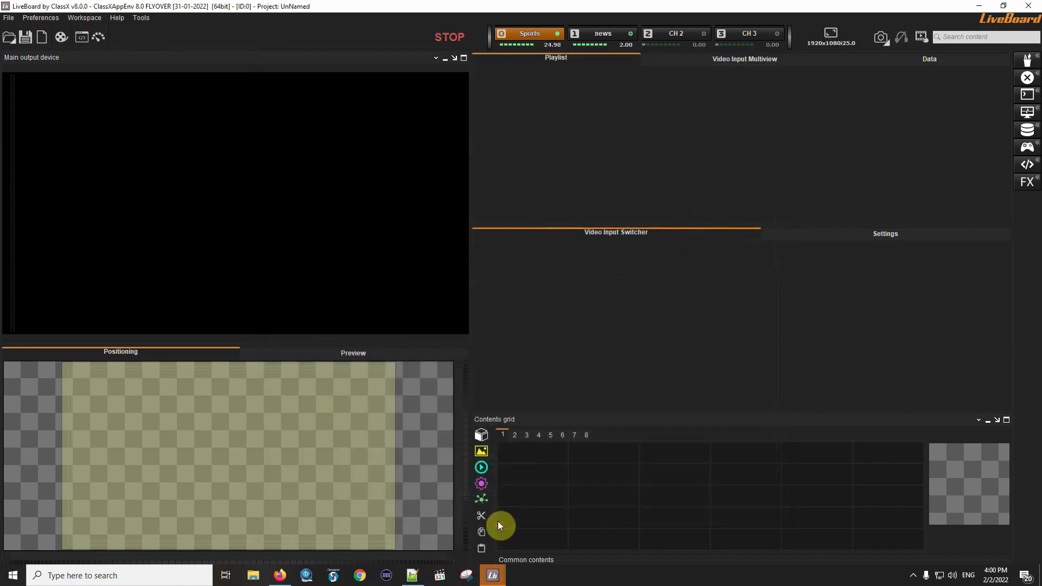
click(750, 57)
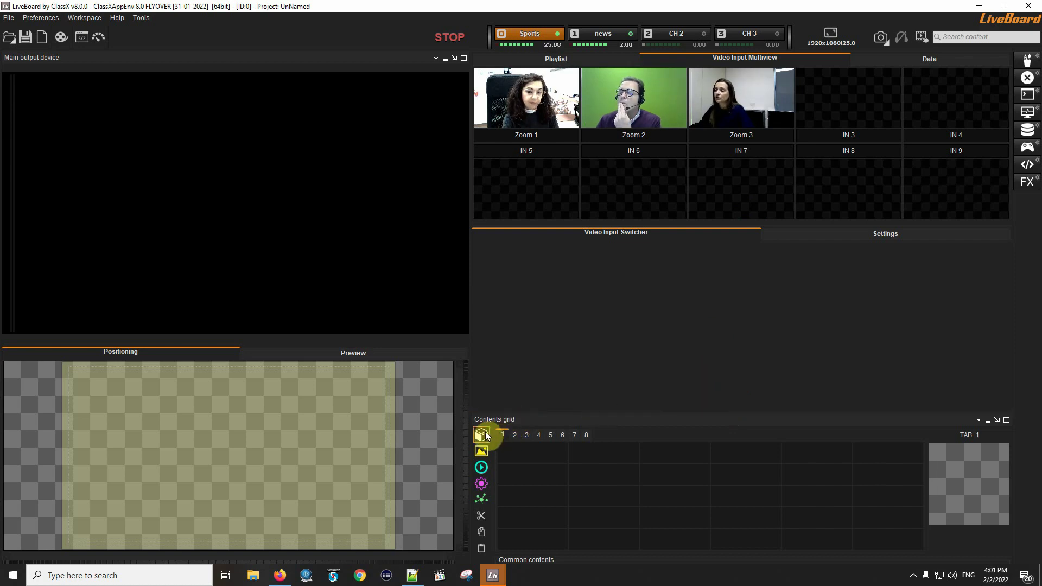
Add a Video Input source to the grid with Fit video on, shrunk into the canvas's lower-left corner.
right_click(531, 454)
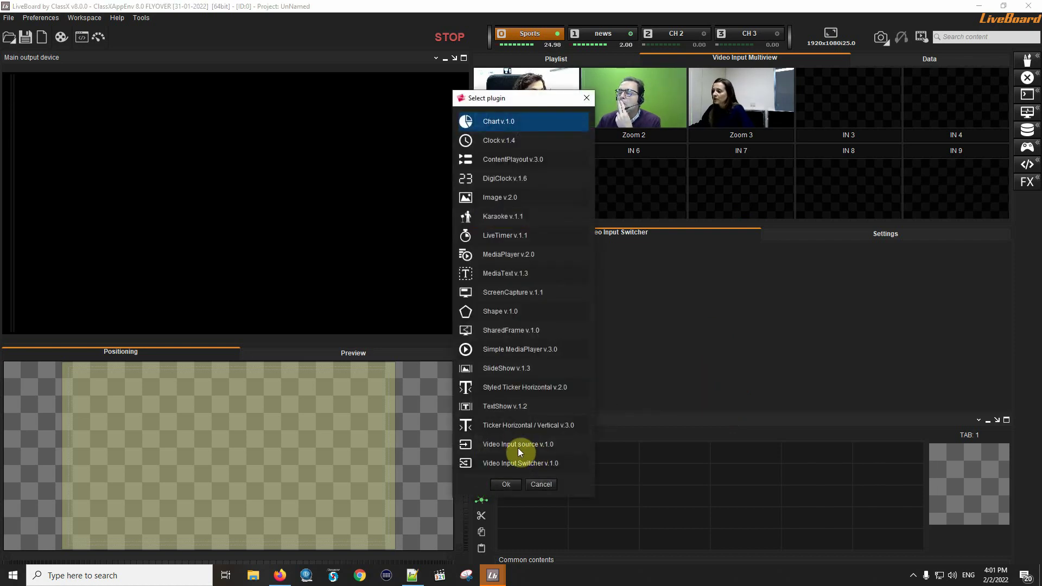
click(516, 442)
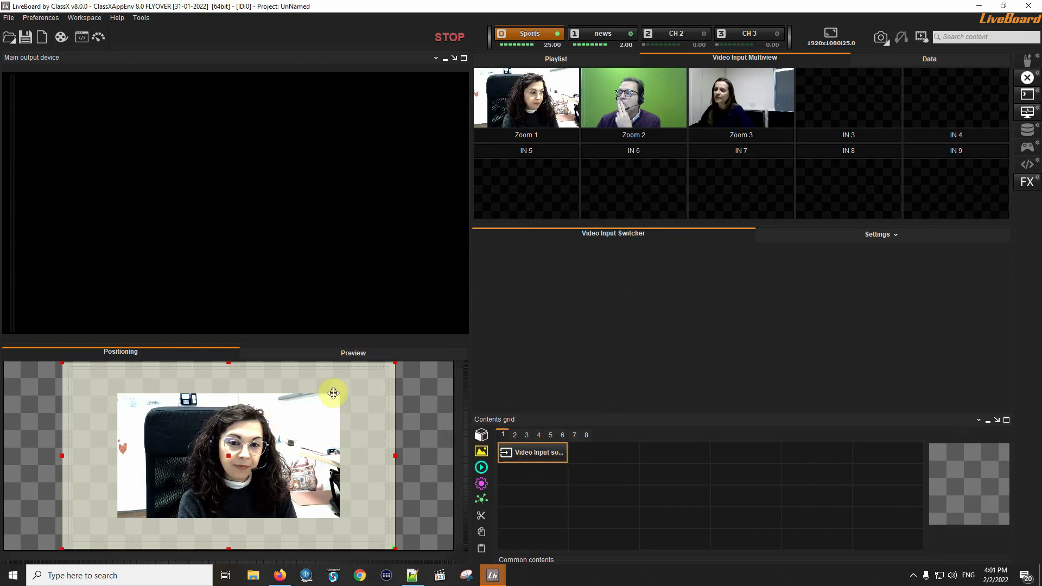
click(877, 232)
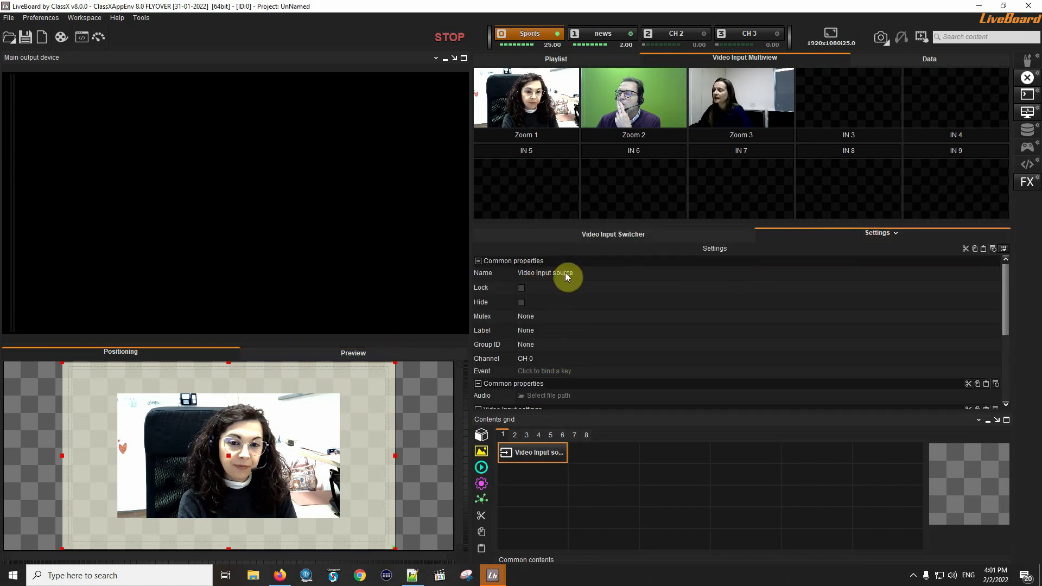
scroll(567, 352, down, 3)
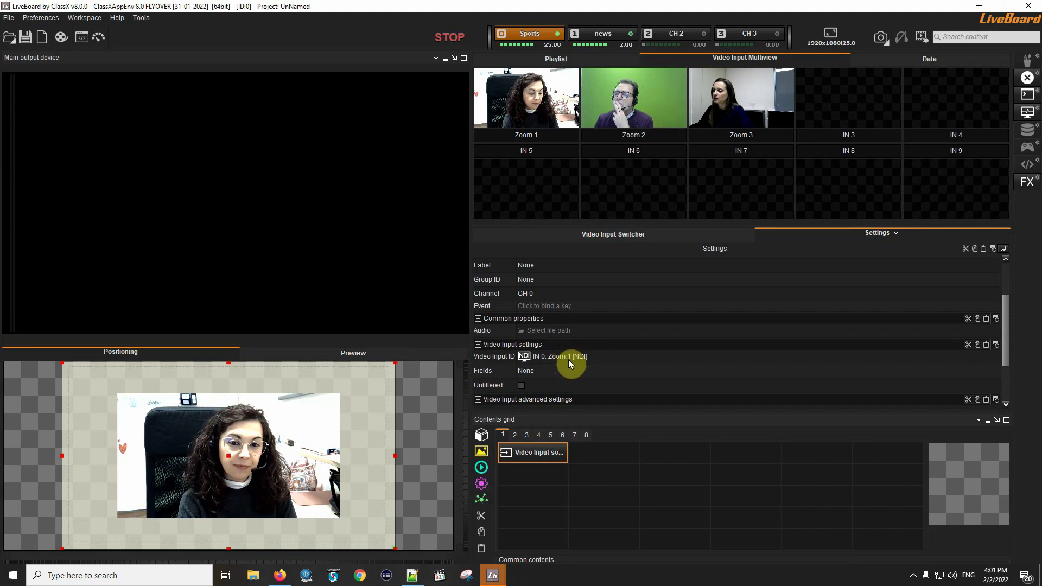
scroll(563, 353, down, 3)
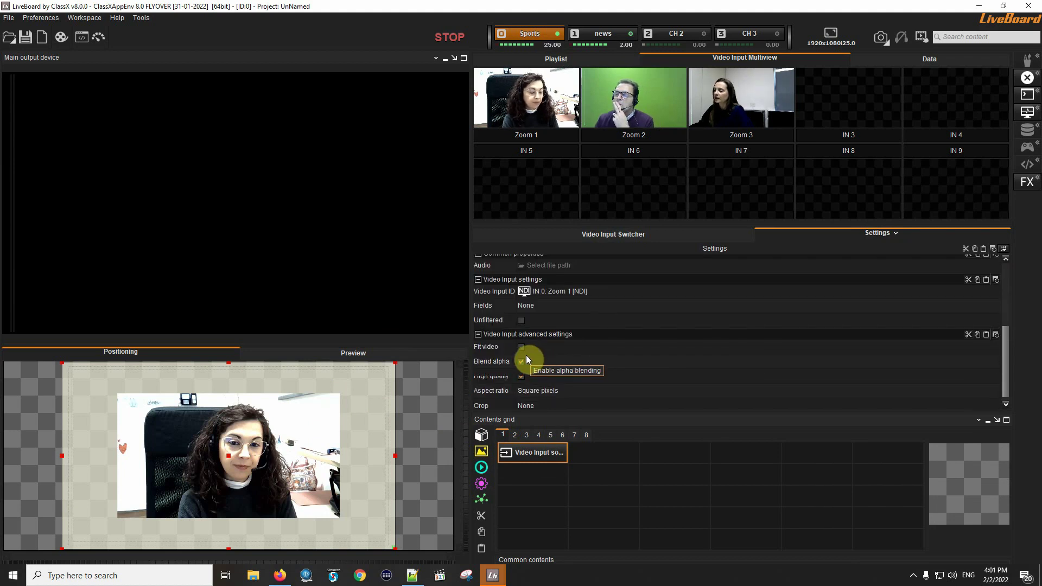
click(520, 346)
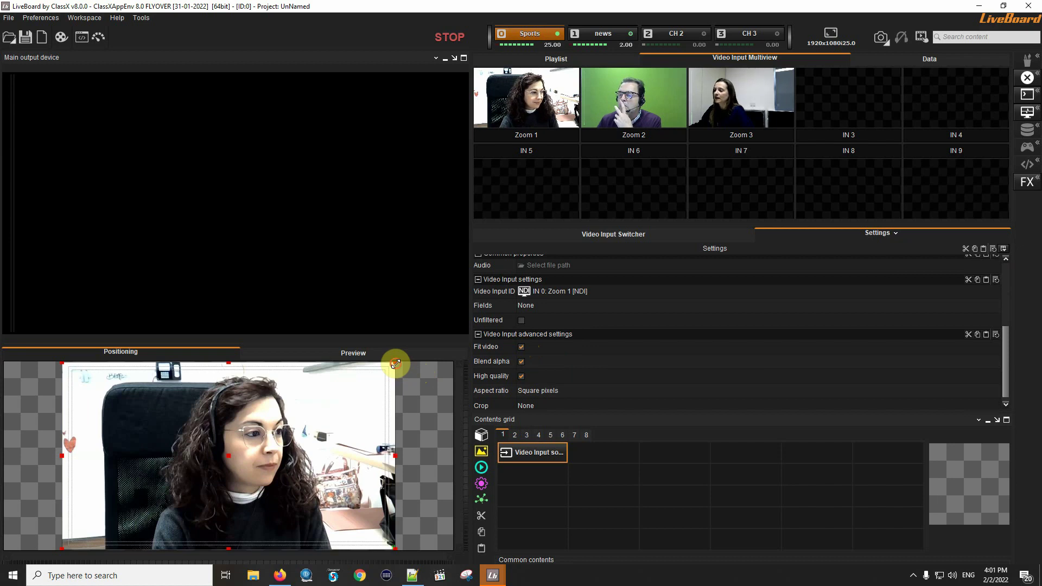
drag(395, 363, 238, 465)
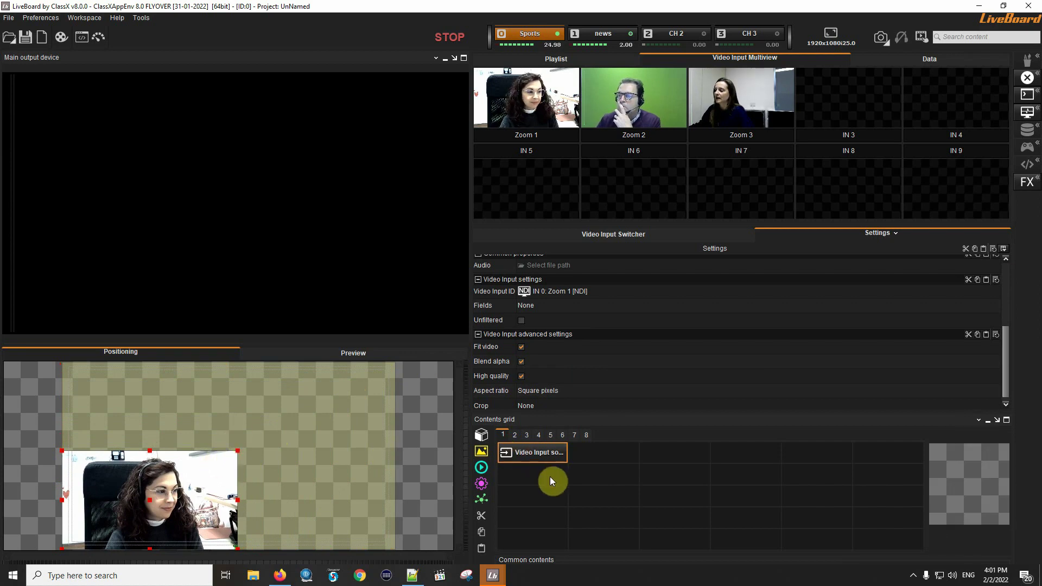
Give the video input source the RegularLeft effect preset.
click(564, 452)
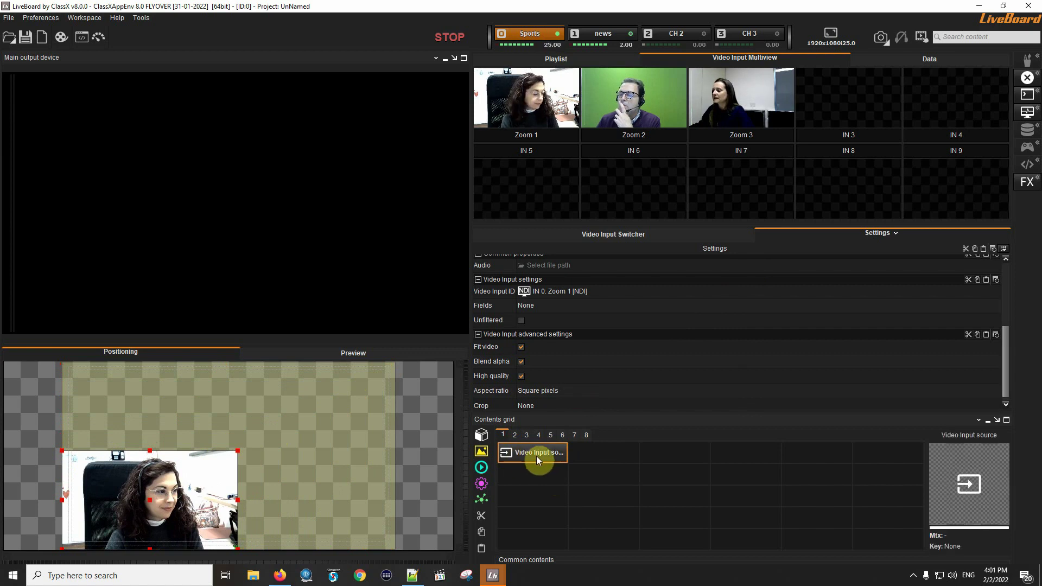
click(1027, 183)
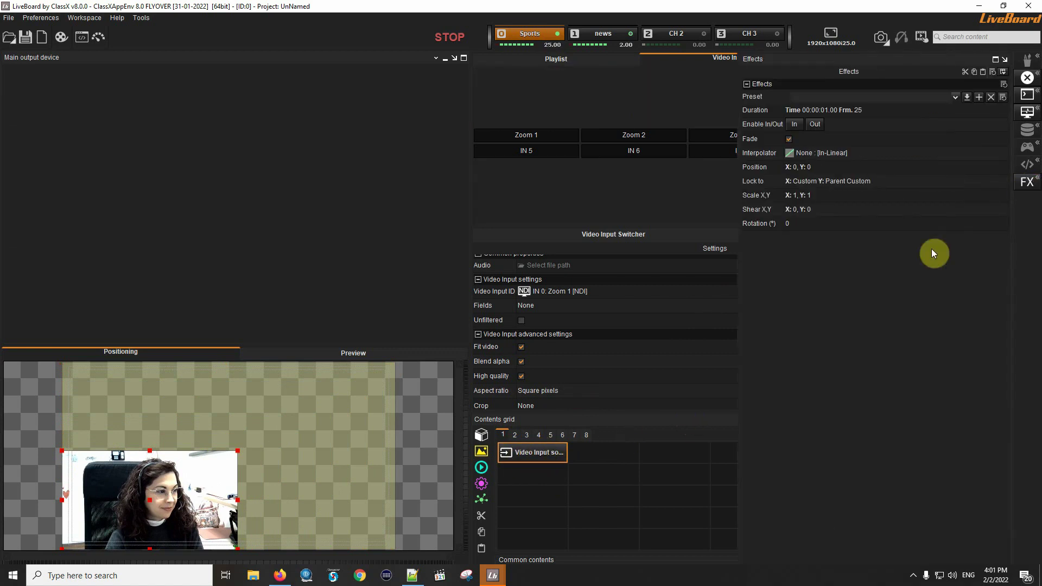
click(844, 99)
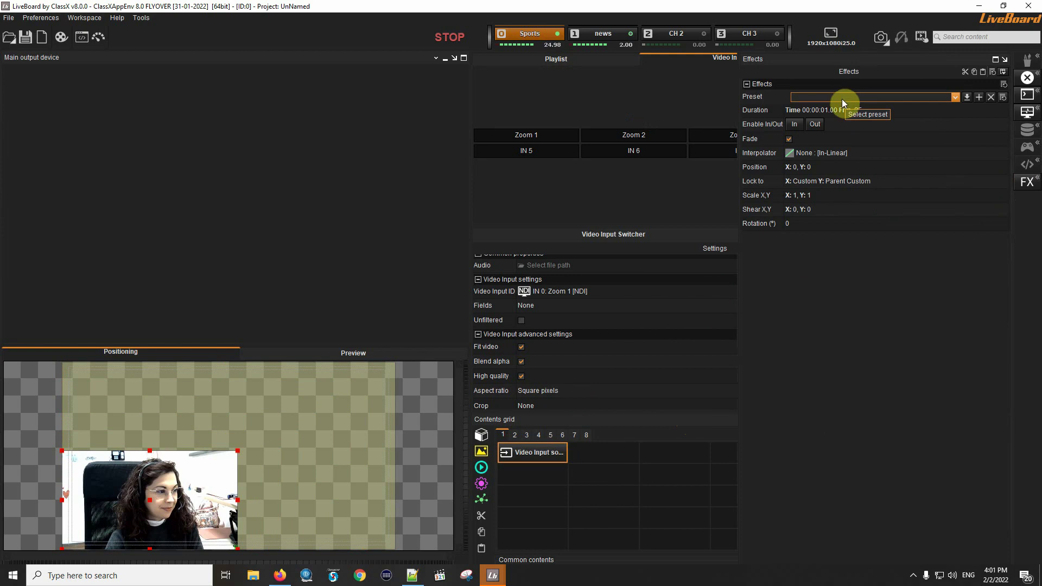
scroll(842, 99, down, 1)
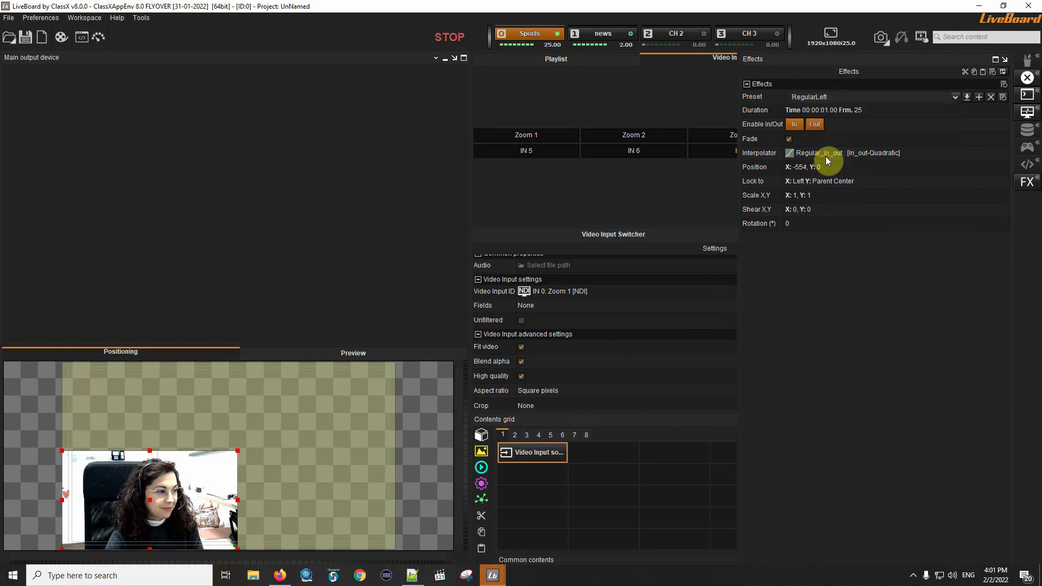
click(608, 469)
Crop the Zoom 1 video by 200 on the left and right, then play it on the main output.
click(667, 406)
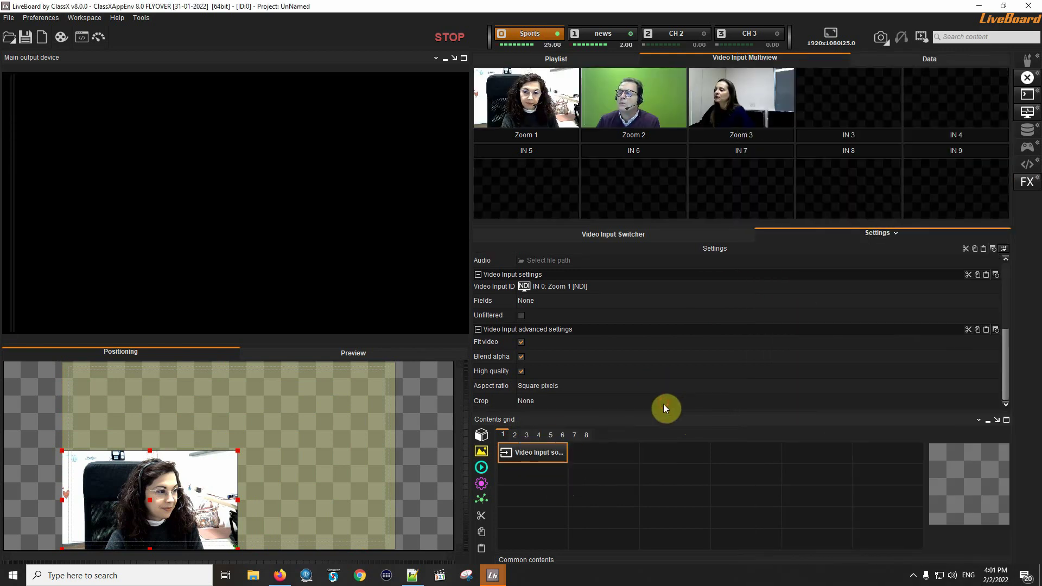
click(534, 401)
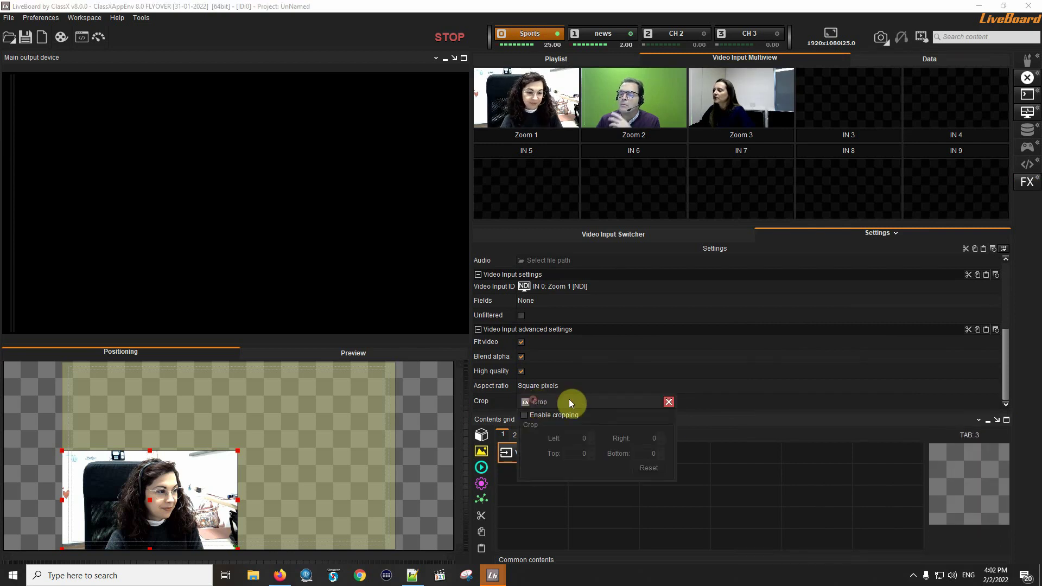
click(542, 417)
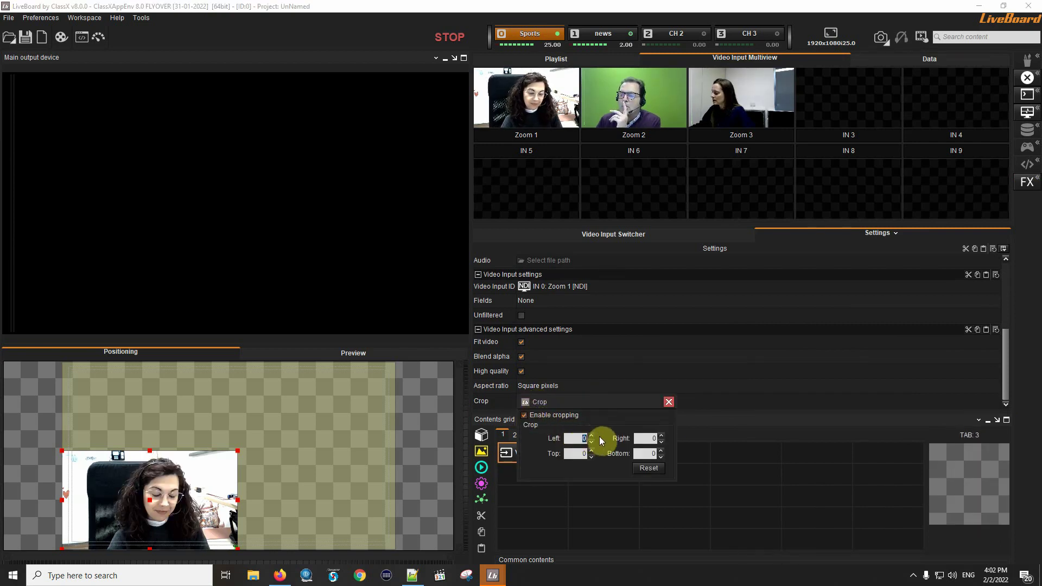
text(200)
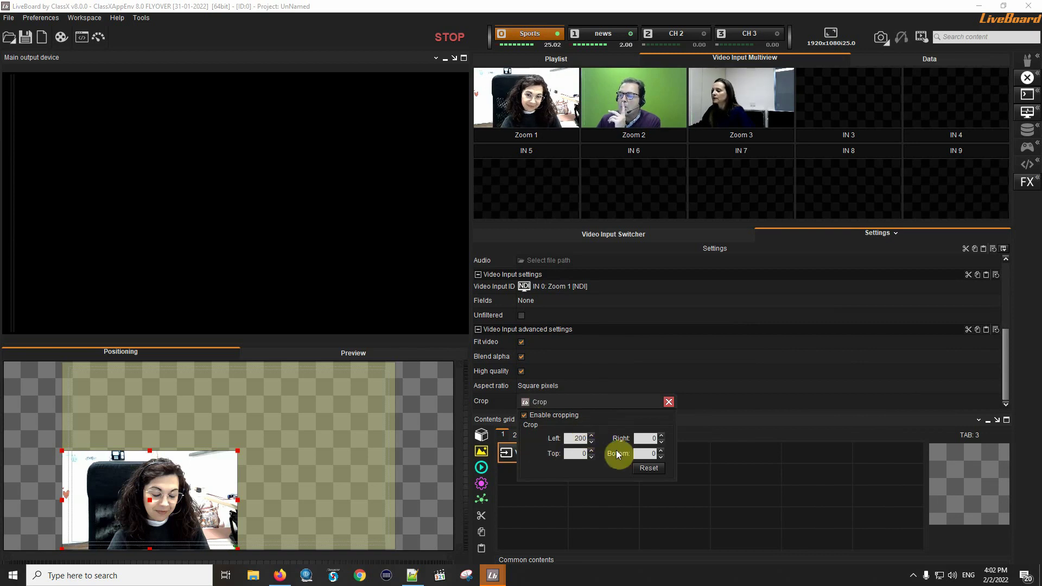
click(647, 438)
text(200)
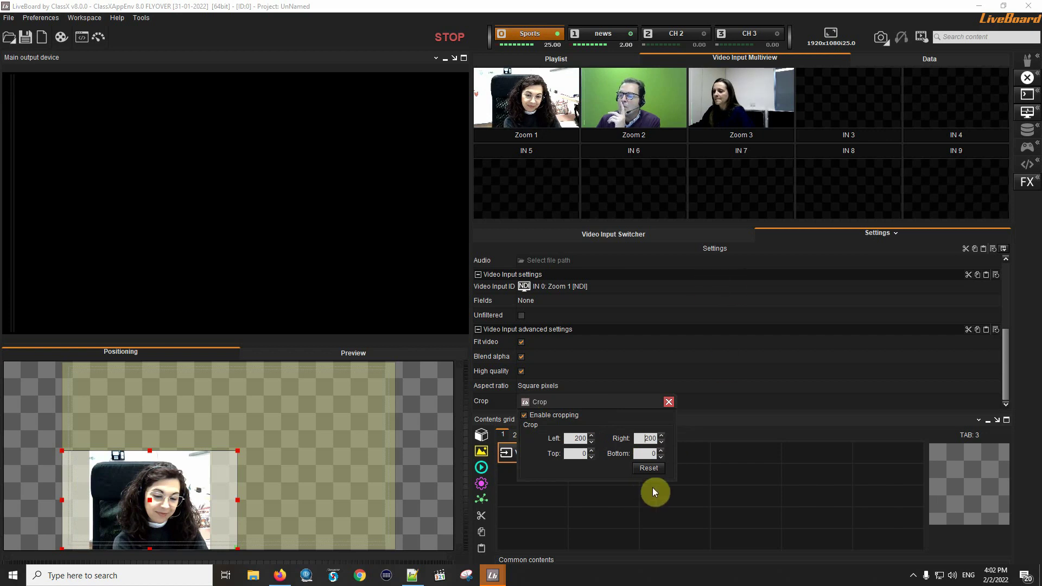
click(671, 403)
mouse_move(540, 450)
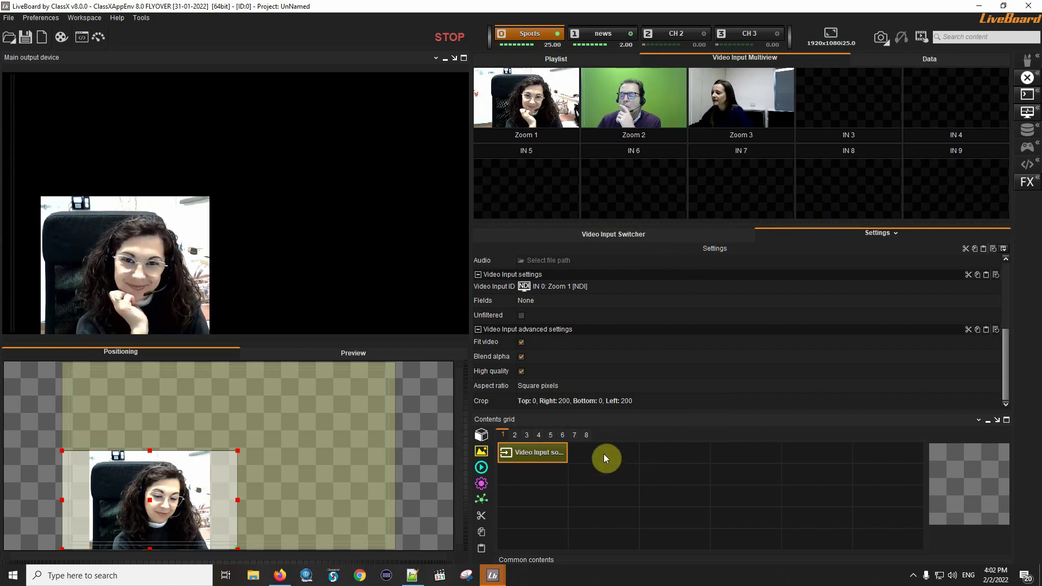
Take Zoom 1 off air and load background.avi from the Recent list into an empty grid cell.
click(542, 449)
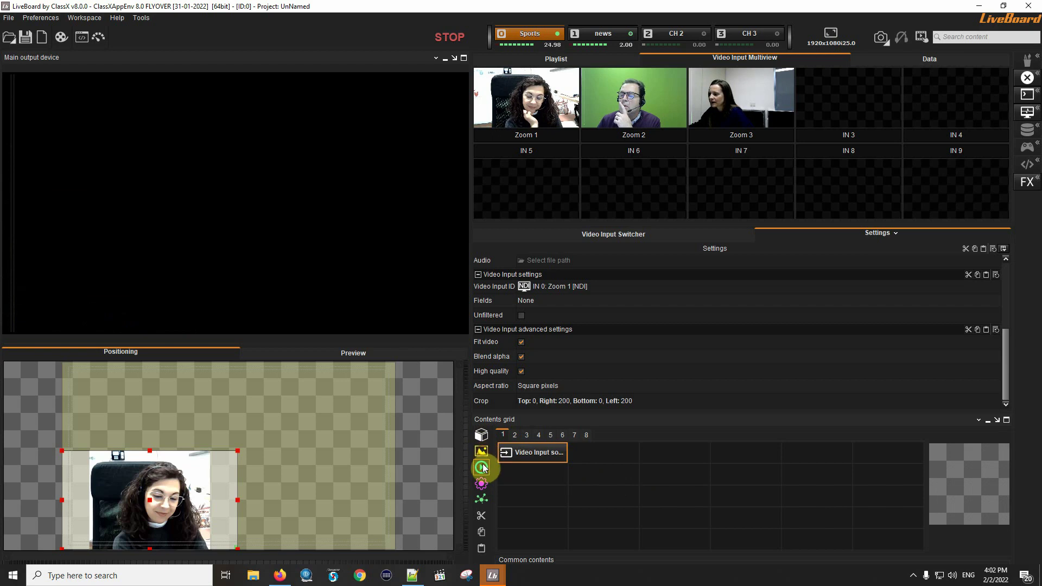
double_click(515, 498)
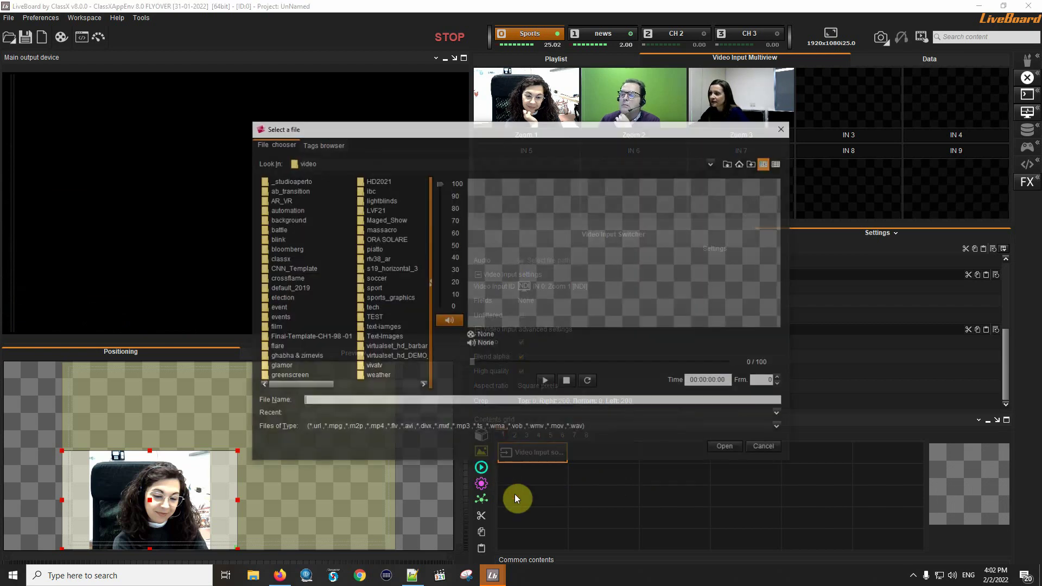
click(471, 415)
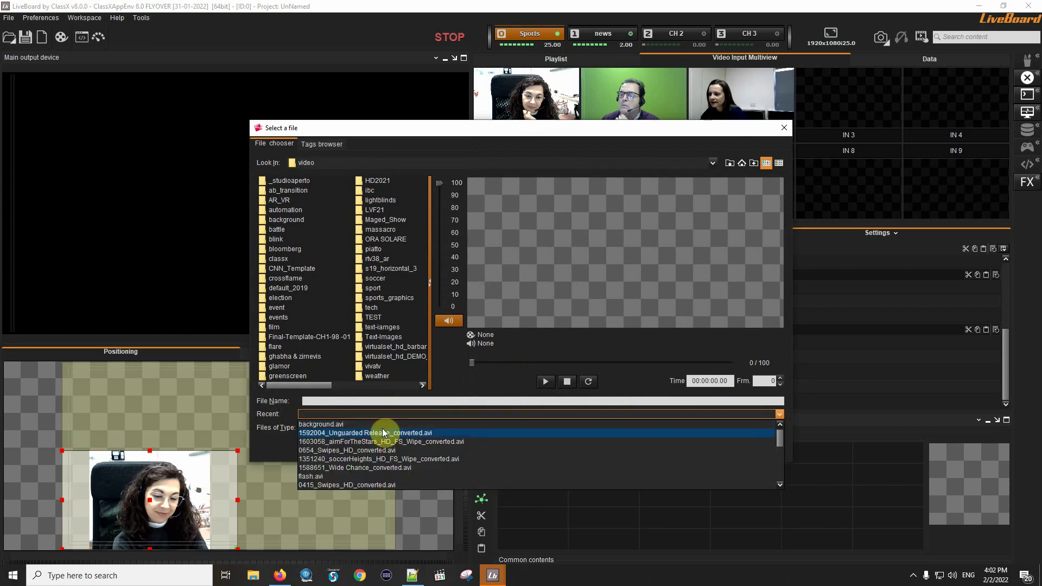
key(Return)
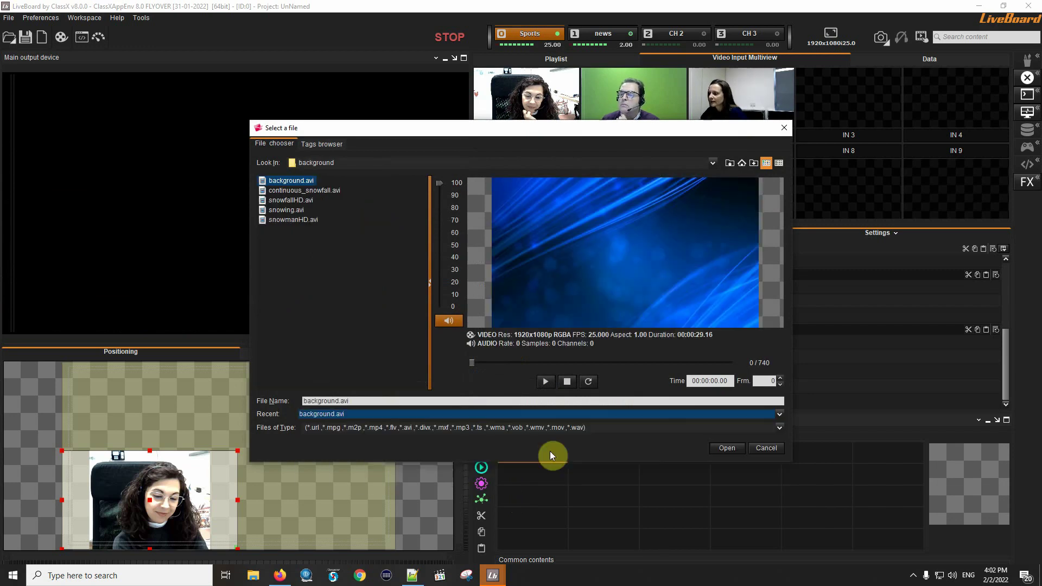
click(726, 448)
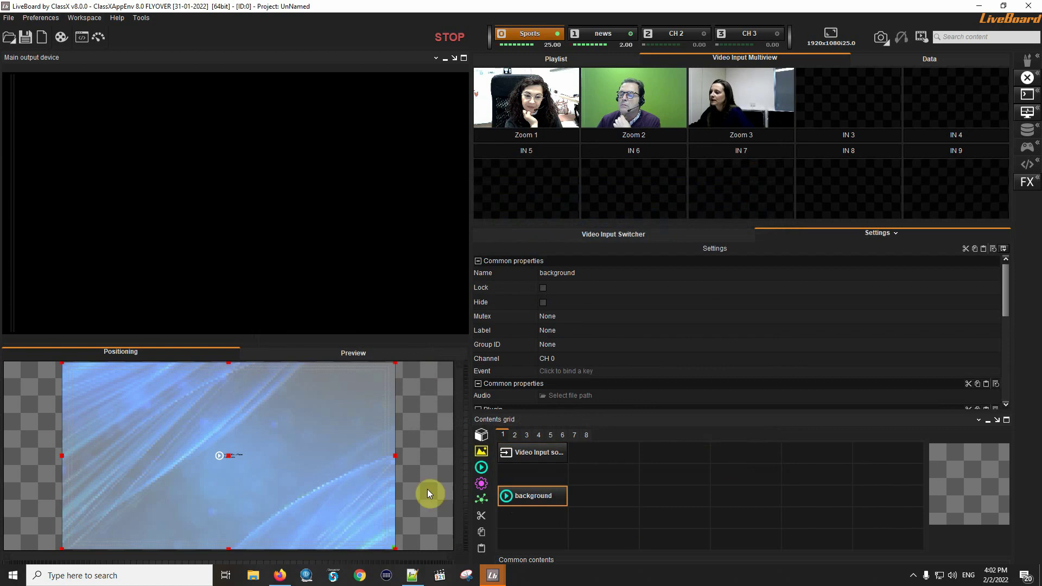
Turn on Loop for the background clip, then test-play it and stop it.
mouse_move(507, 494)
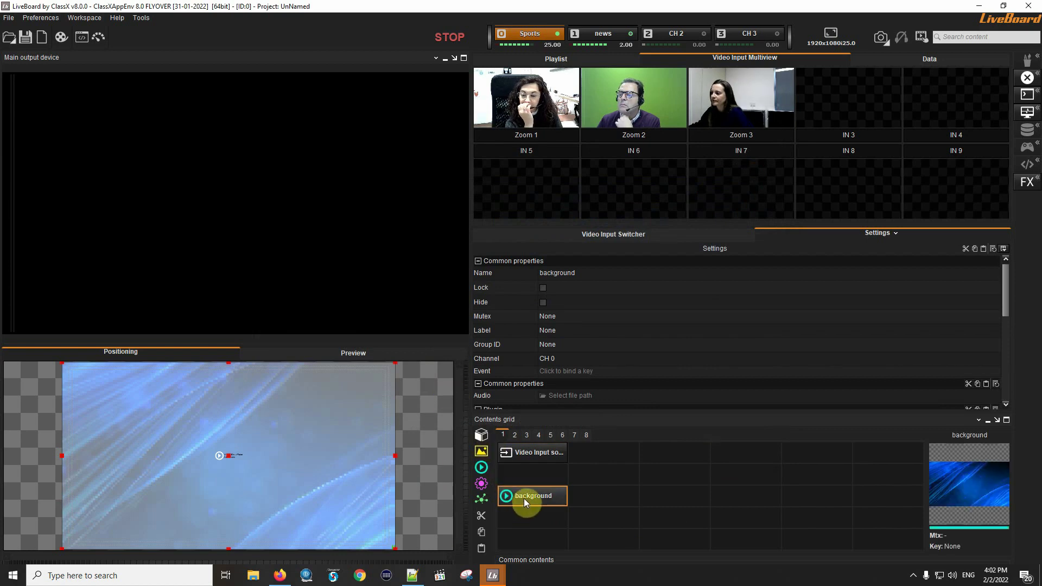
scroll(592, 356, down, 8)
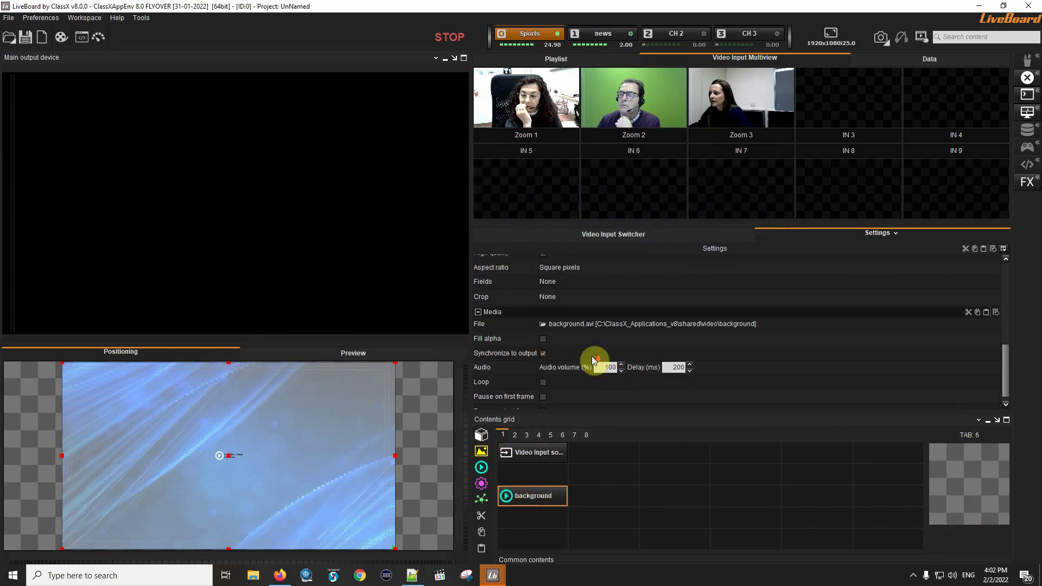
scroll(591, 356, down, 1)
click(542, 372)
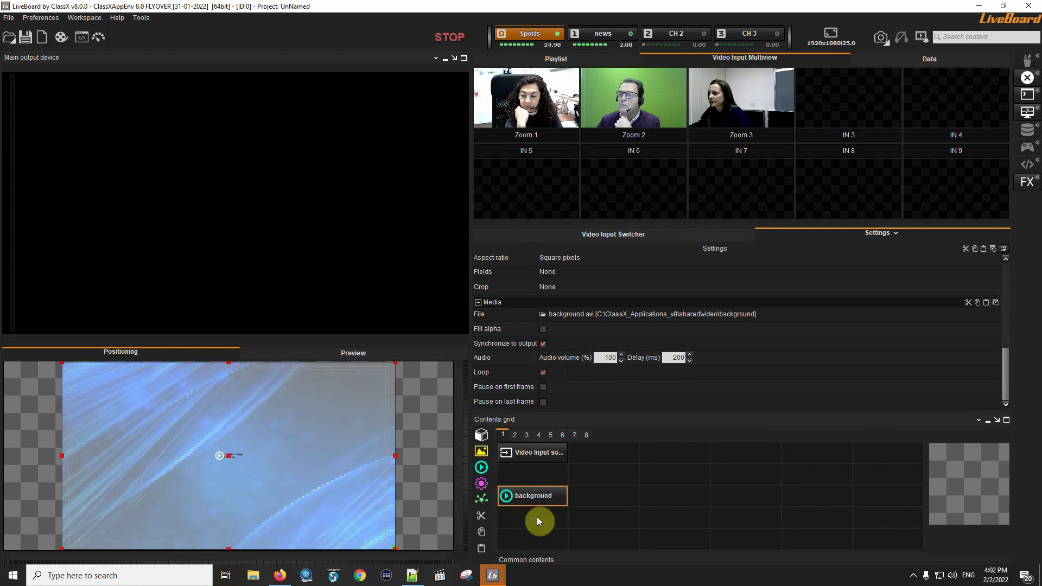
click(537, 496)
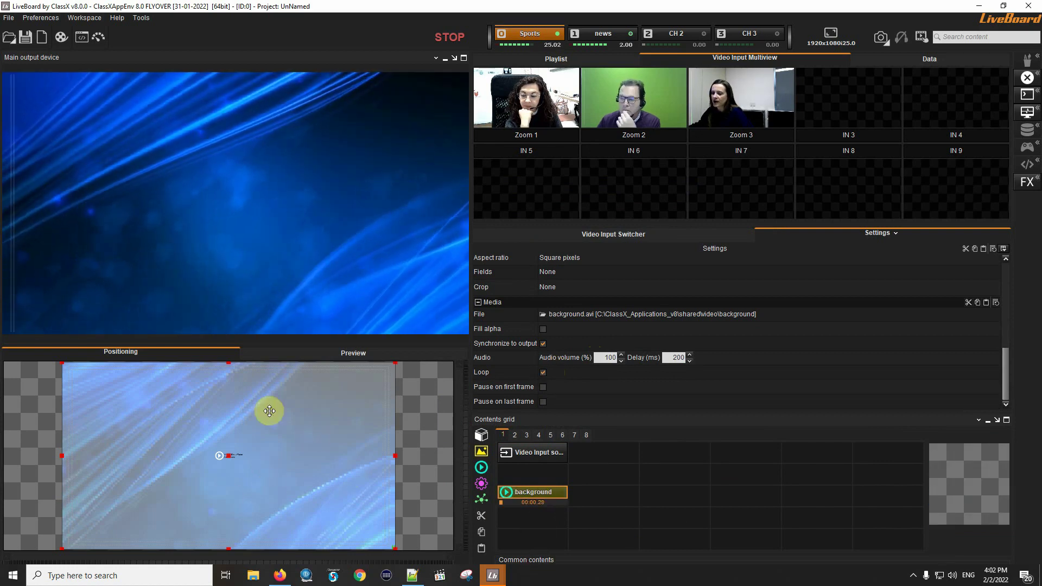
scroll(281, 483, down, 3)
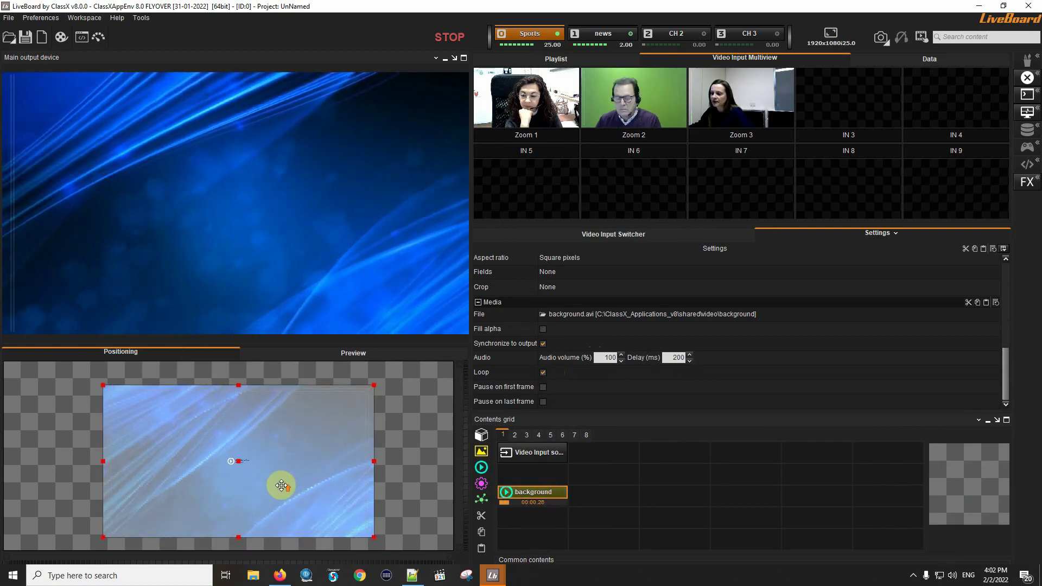
click(307, 548)
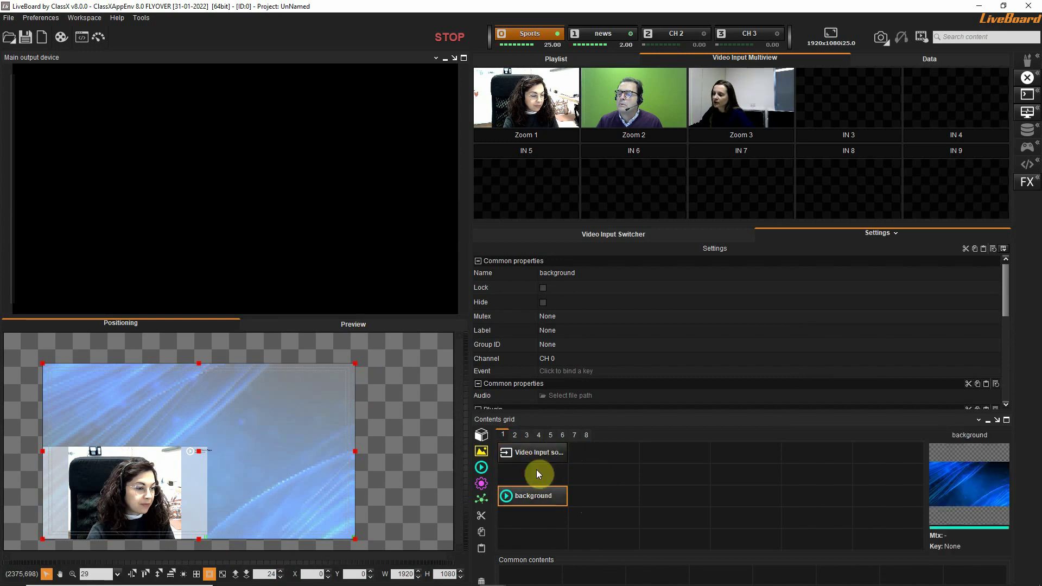
mouse_move(514, 500)
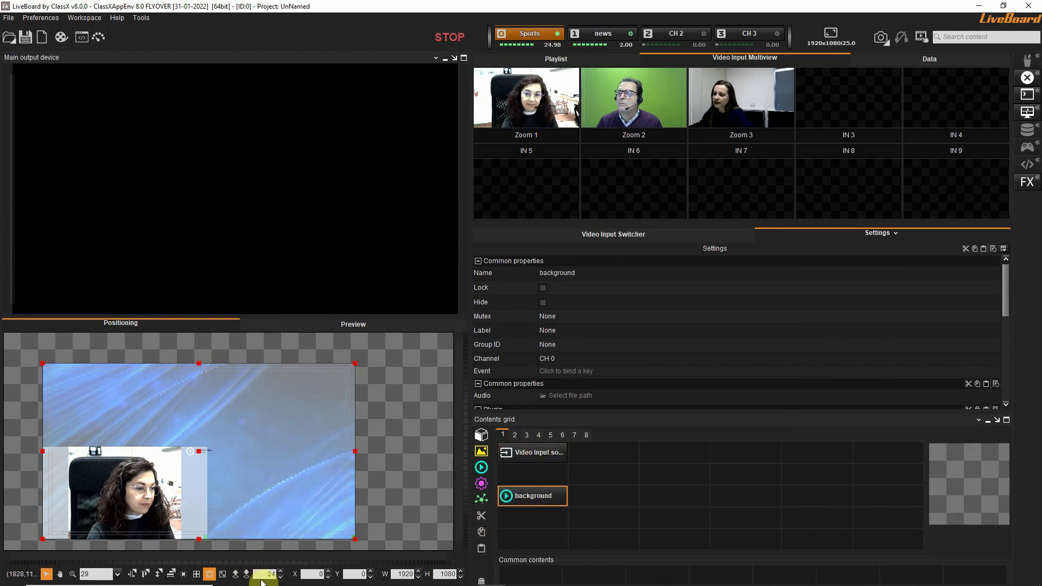
Copy the Zoom 1 video input clip into the next cell and feed it from IN 1: Zoom 2 [NDI].
click(549, 450)
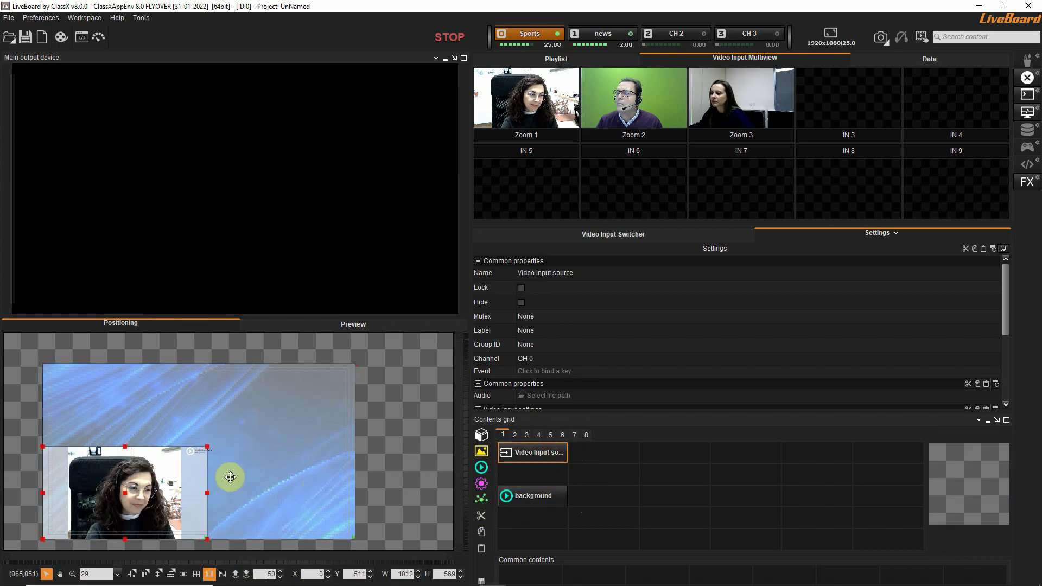
mouse_move(560, 462)
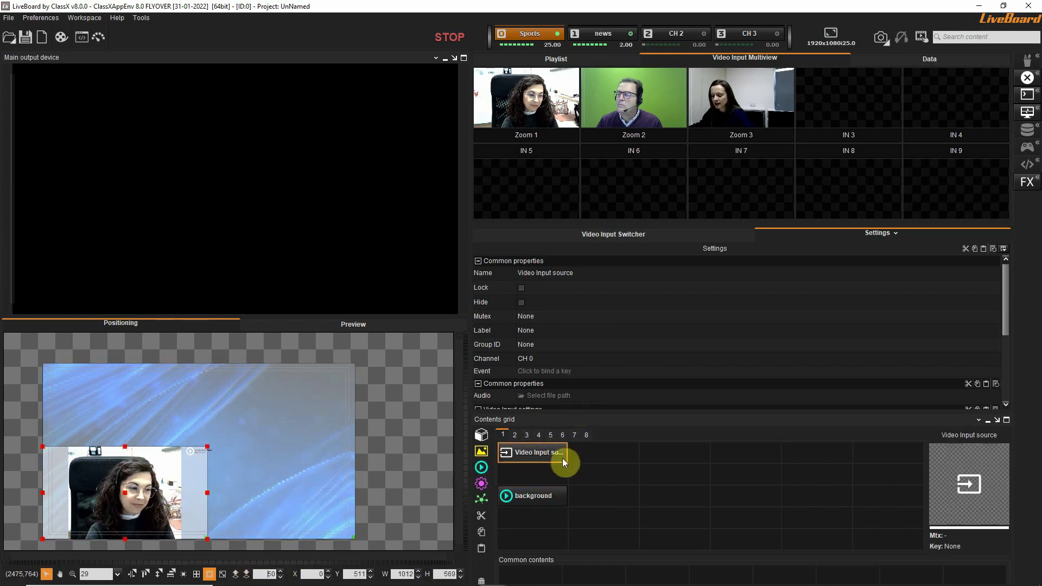
mouse_move(549, 442)
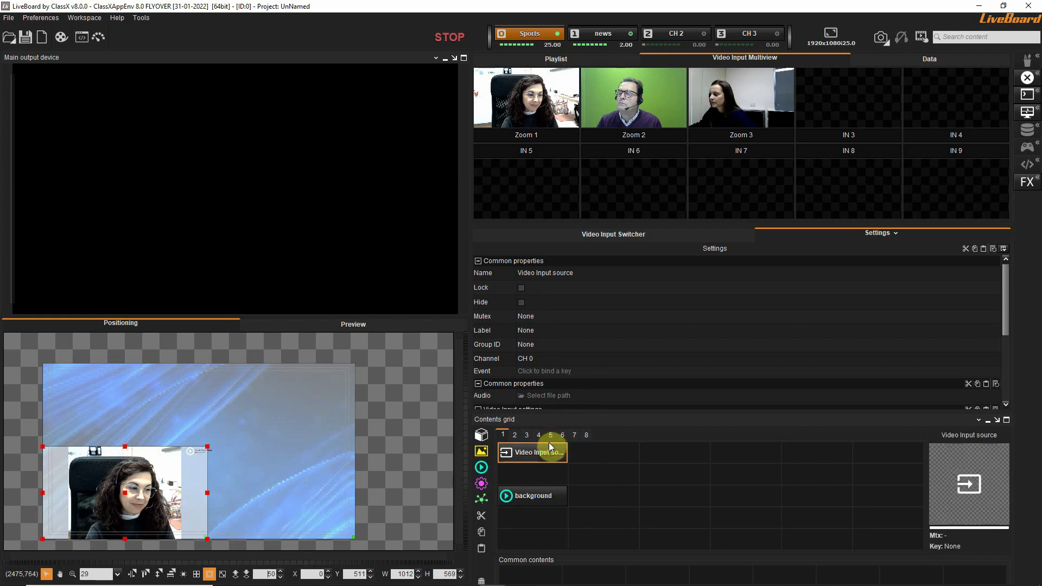
drag(561, 451, 621, 448)
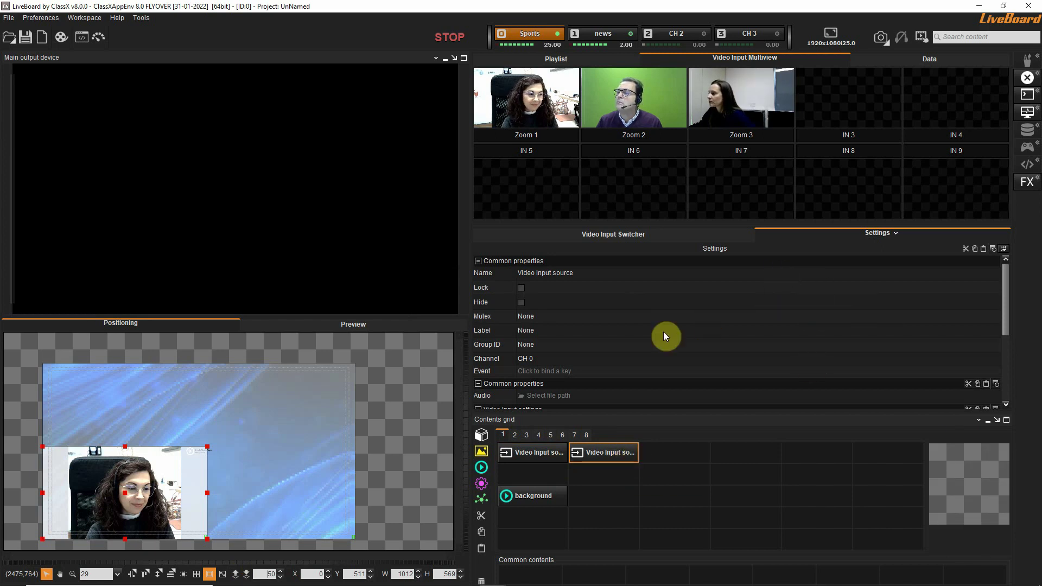
scroll(661, 333, down, 2)
scroll(659, 335, down, 1)
click(608, 324)
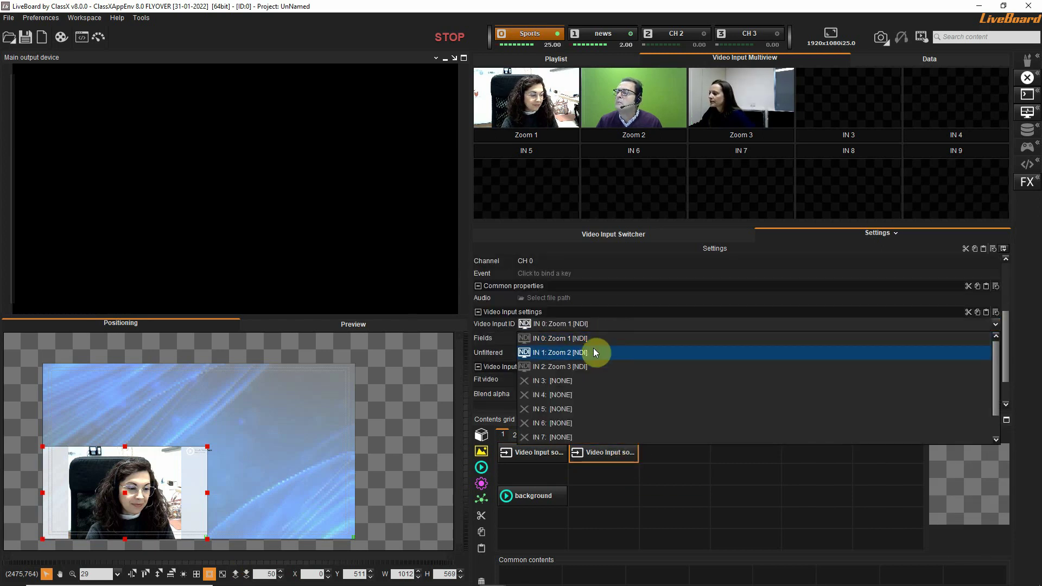
click(589, 352)
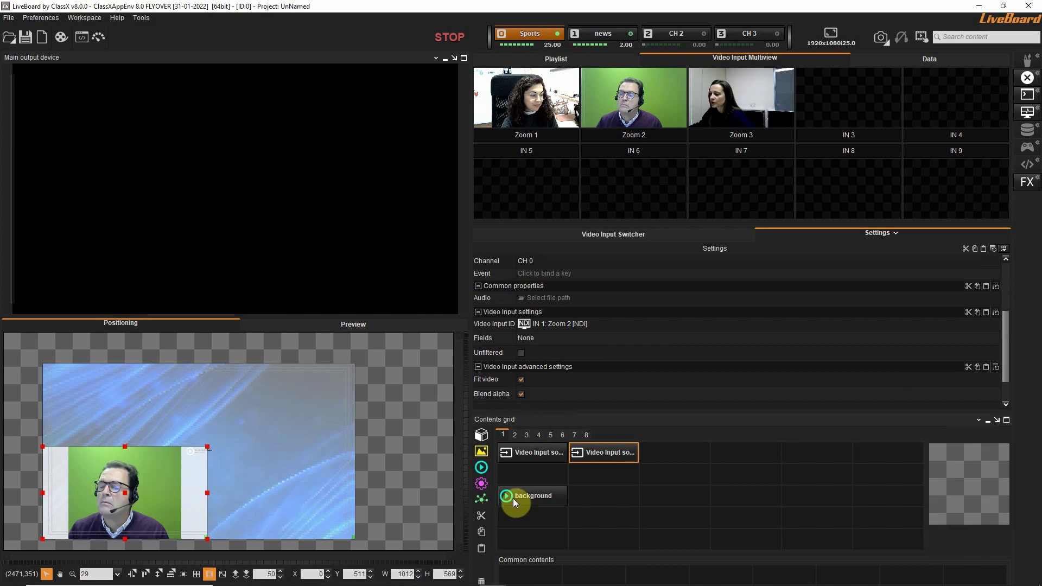
Drag the Zoom 2 video box to the right of Zoom 1 along the bottom of the canvas.
mouse_move(631, 451)
drag(150, 494, 304, 482)
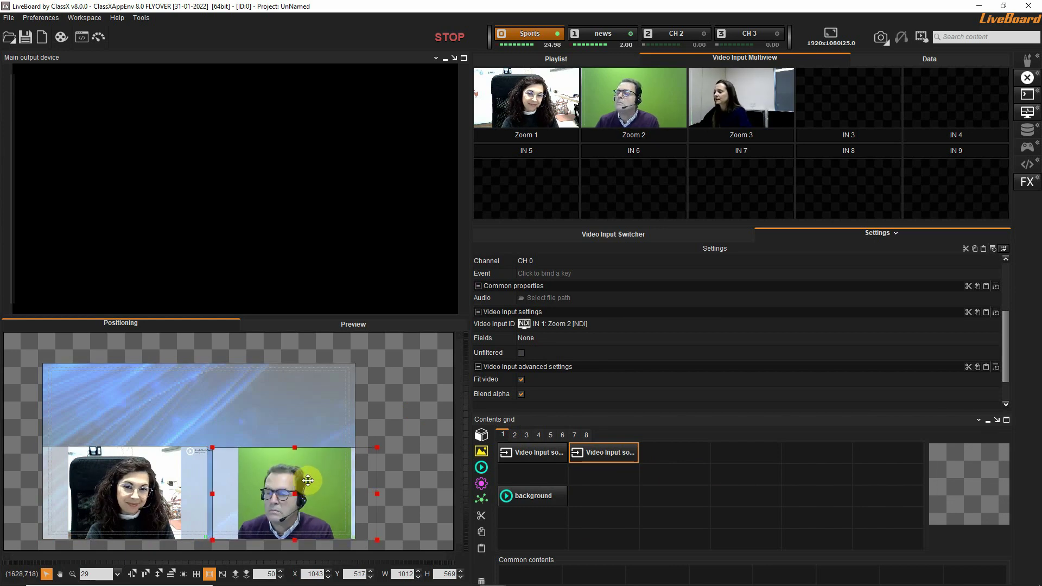
Key out the Zoom 2 feed's green background at level 170.45, hardness 0.01, then close its monitor.
double_click(661, 103)
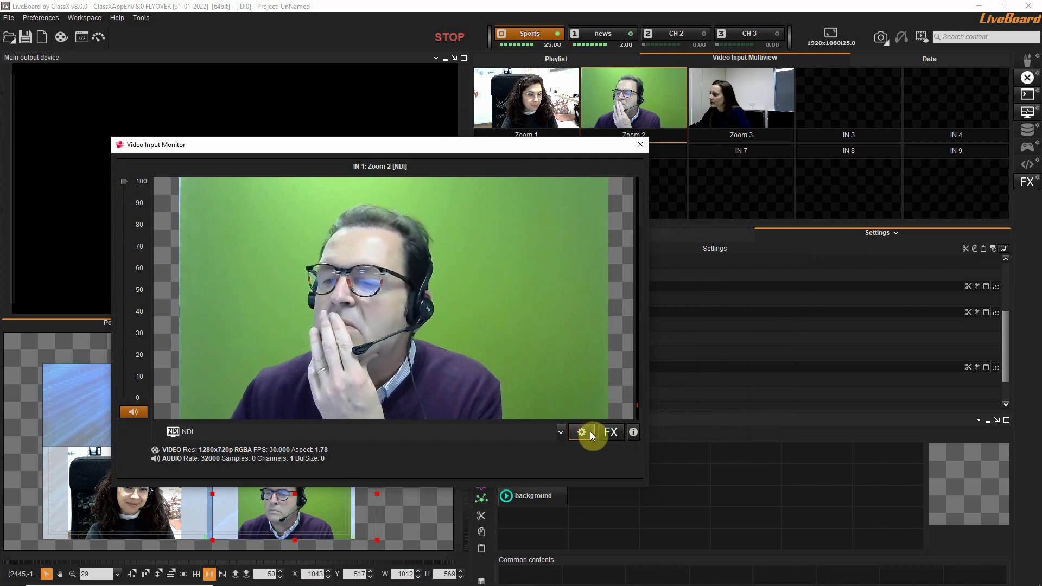
click(610, 432)
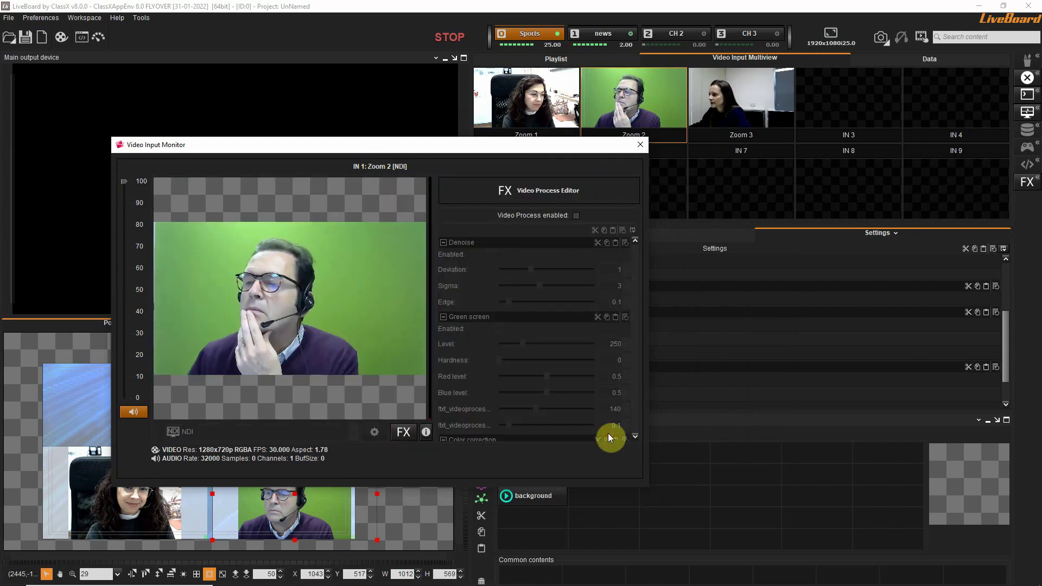
click(575, 217)
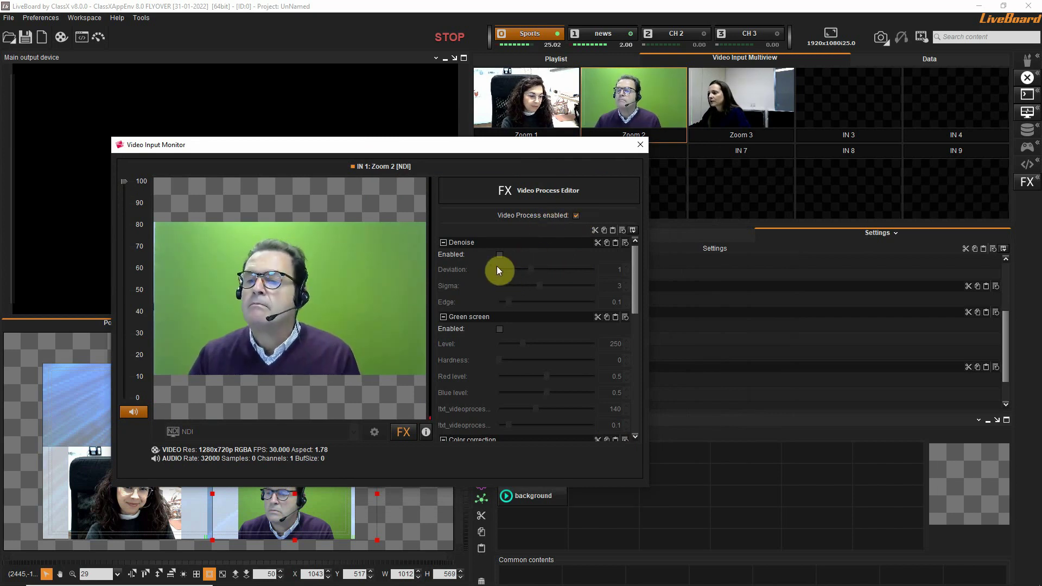
click(499, 329)
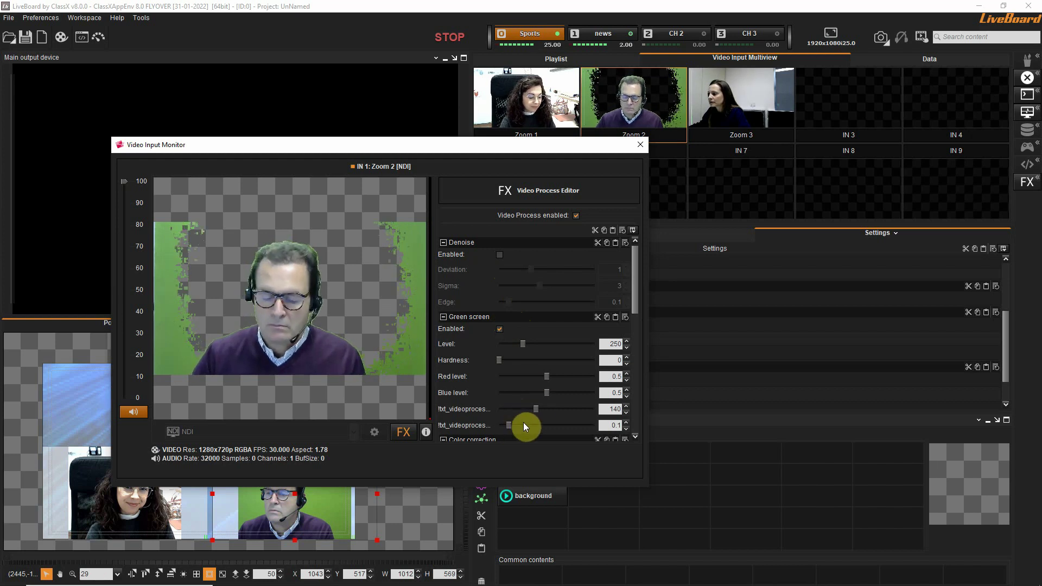
drag(536, 409, 497, 428)
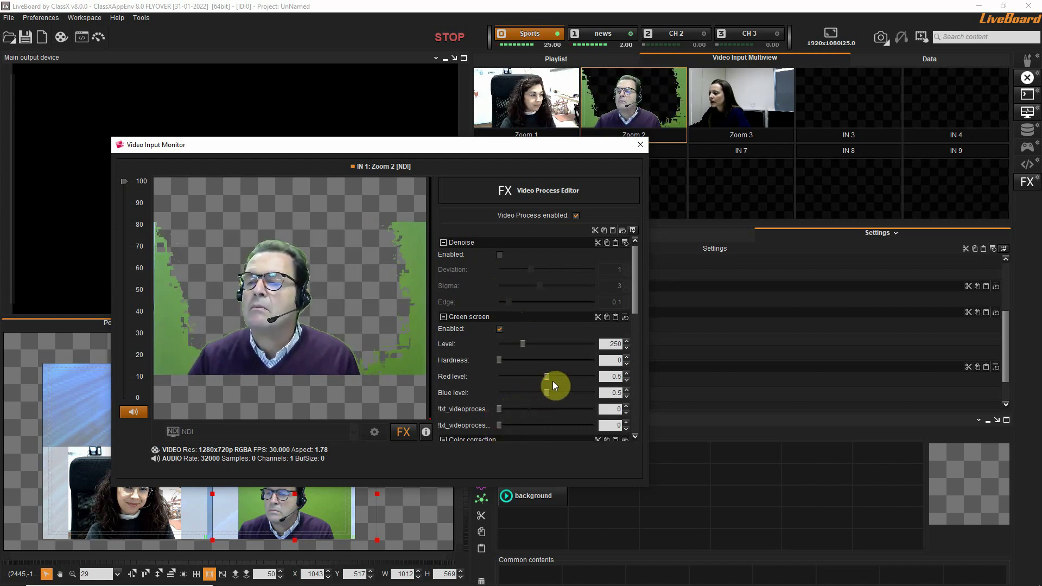
drag(522, 343, 516, 343)
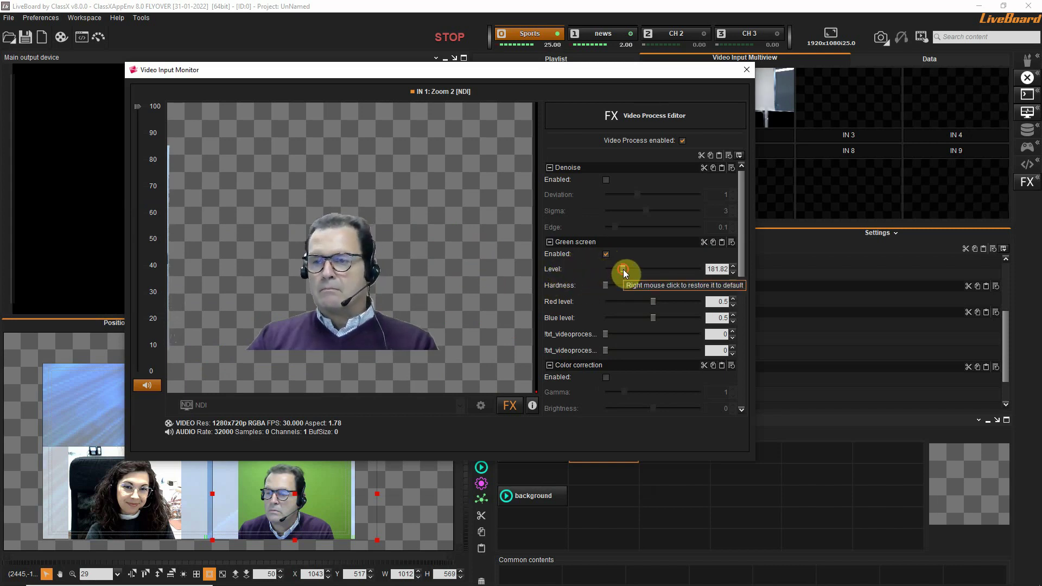
mouse_move(624, 268)
mouse_down()
mouse_move(649, 269)
mouse_move(622, 269)
mouse_up()
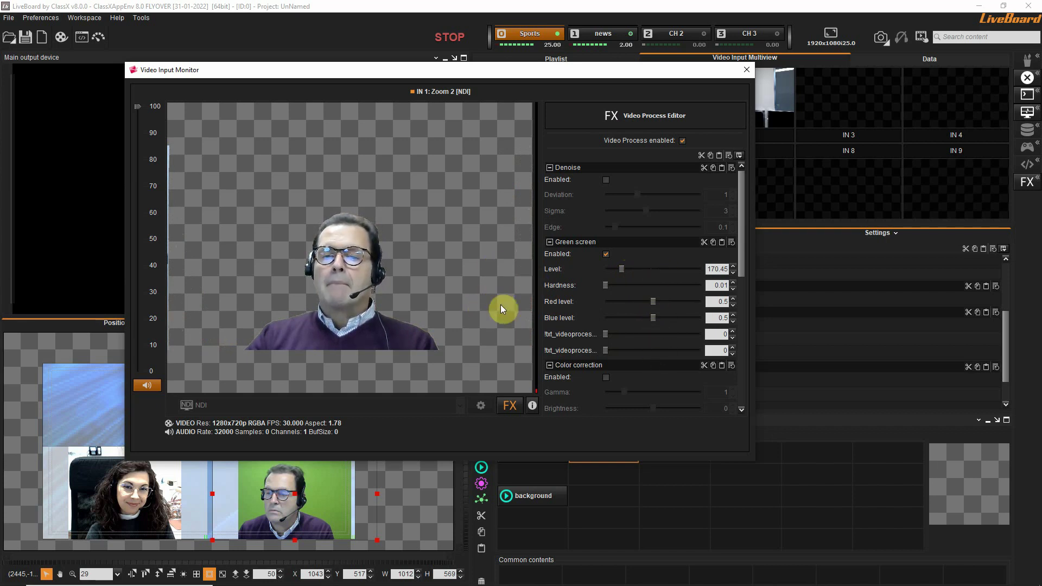
click(745, 69)
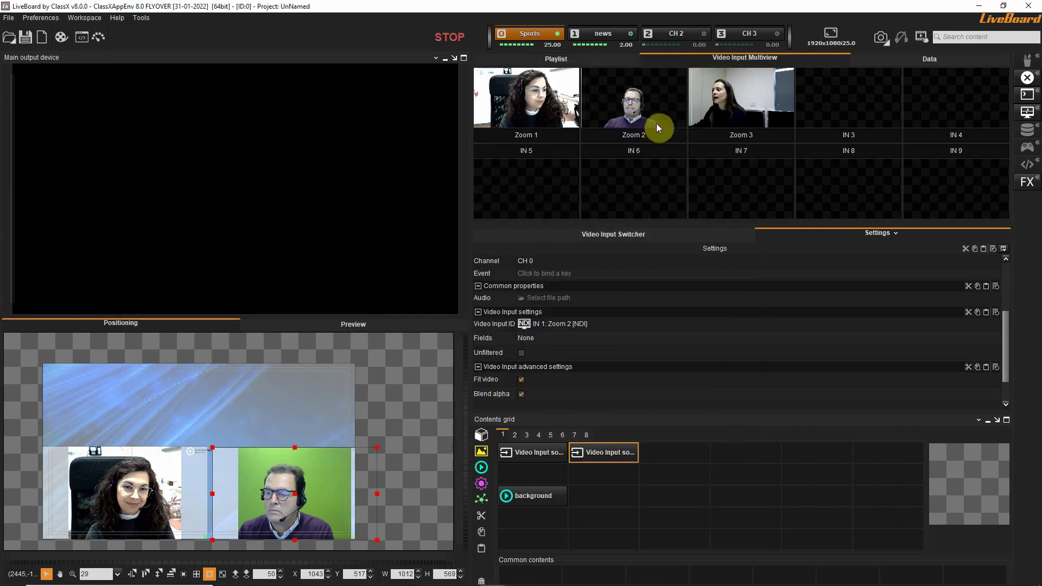
Play the blue background clip and fade the Zoom 1 and Zoom 2 feeds into the main output.
click(559, 498)
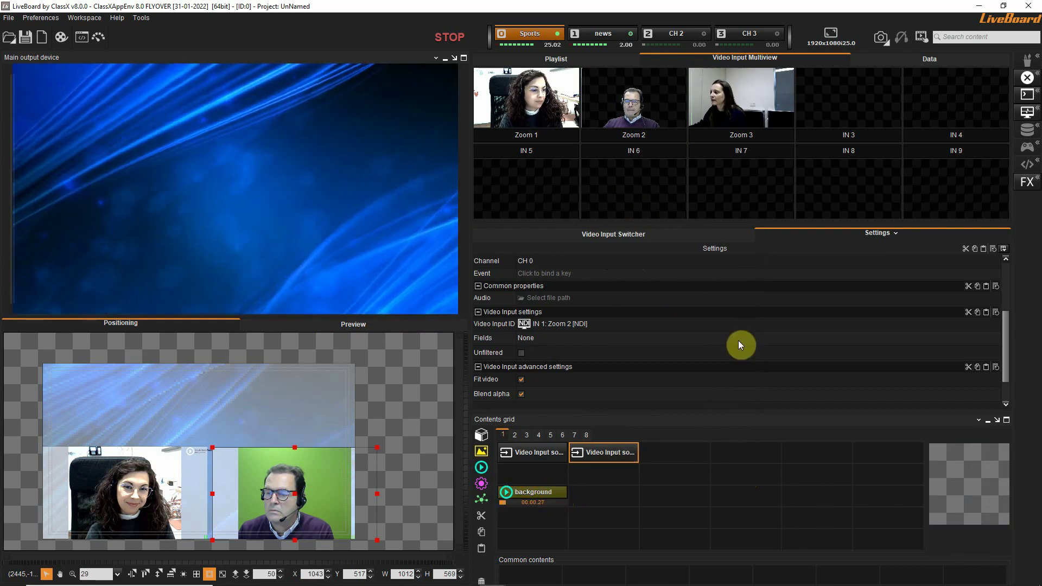
click(728, 470)
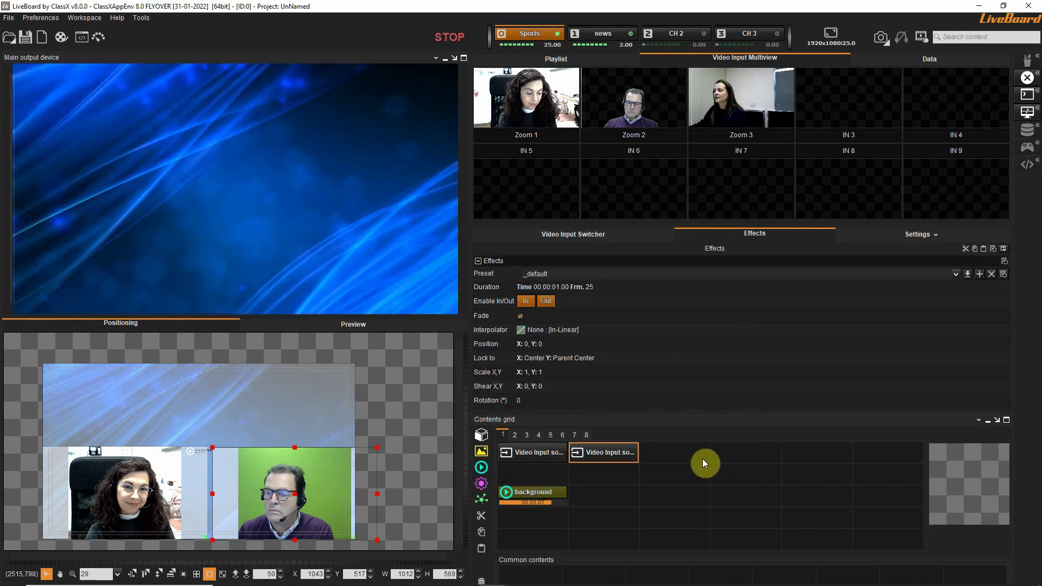
click(629, 452)
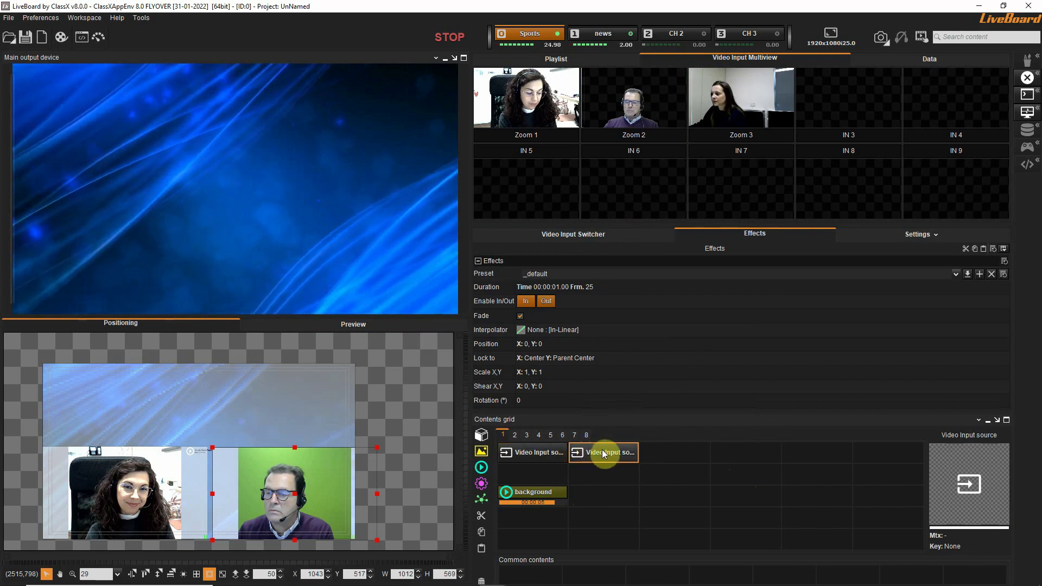
click(536, 451)
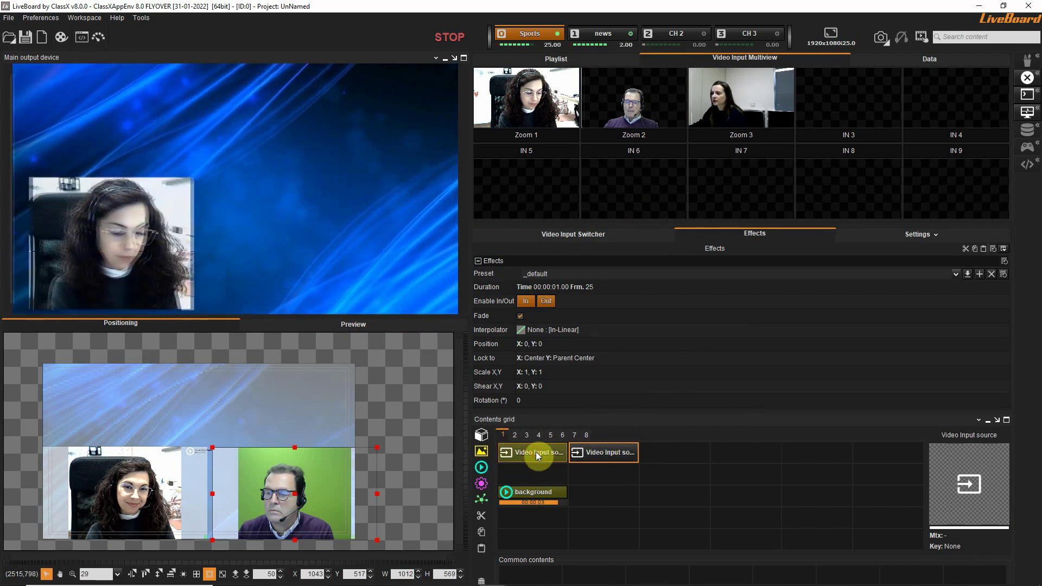
click(599, 451)
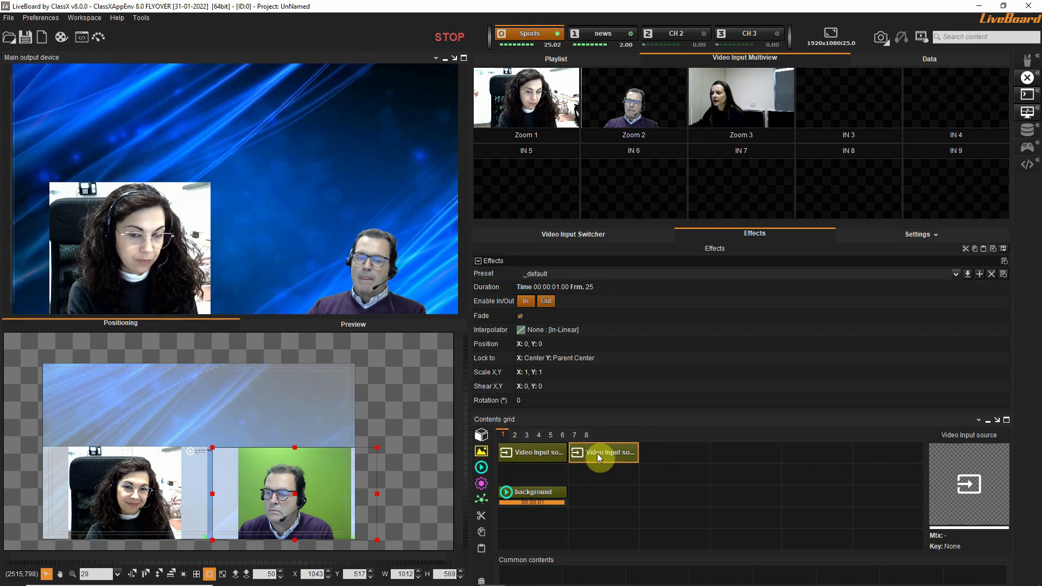
click(674, 500)
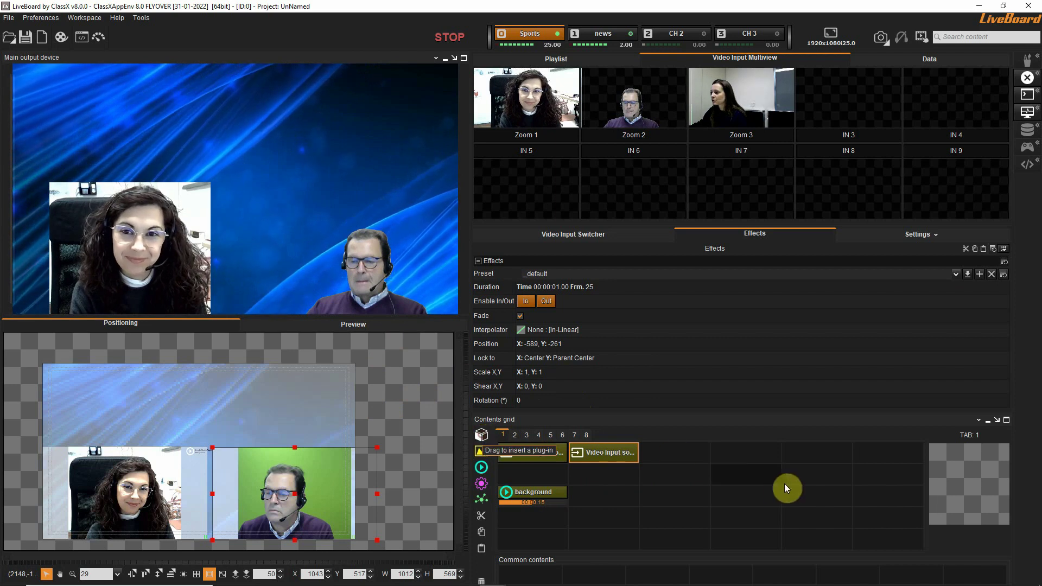
Add a Video Input Switcher to the grid, preview Zoom 3, 2 and 1, keeping Zoom 1 [NDI].
double_click(751, 454)
double_click(520, 464)
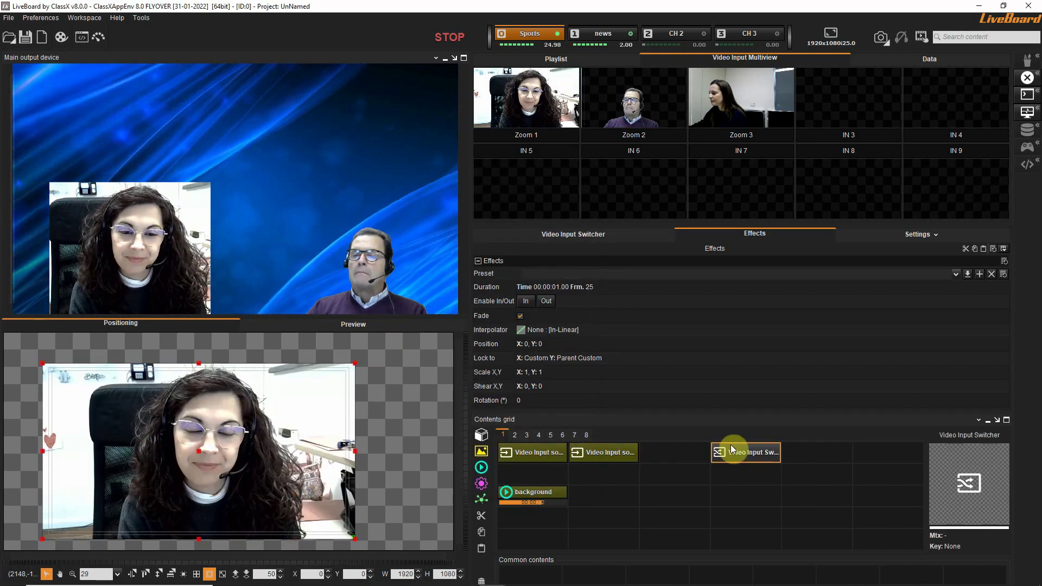
click(618, 231)
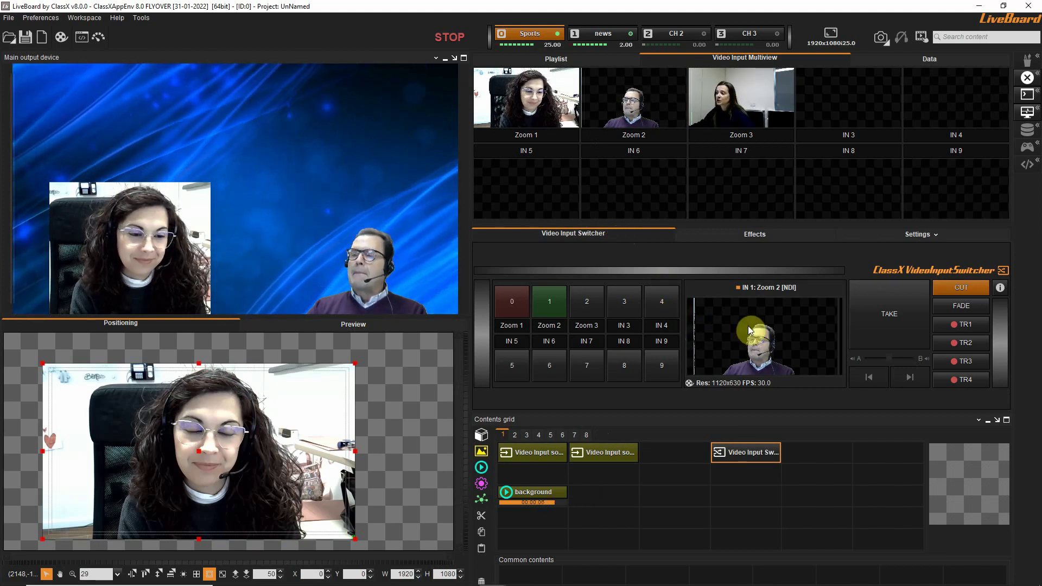
click(589, 303)
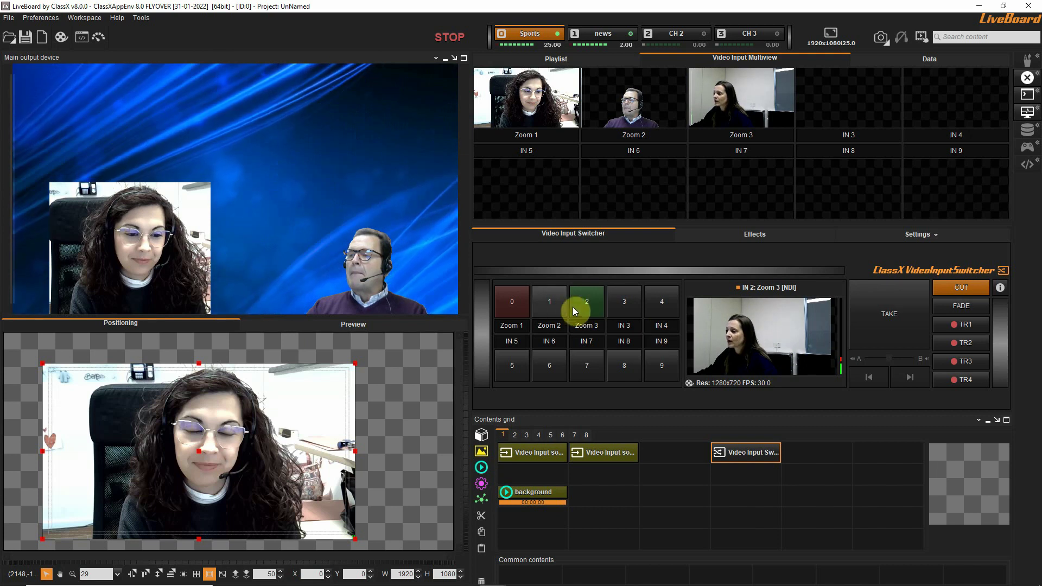
click(553, 307)
click(507, 307)
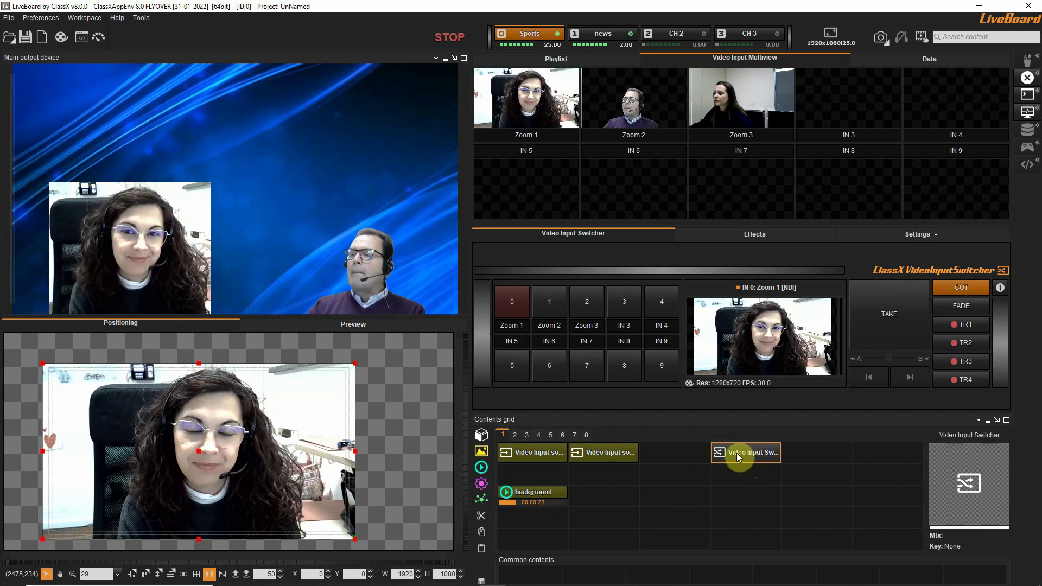
click(280, 576)
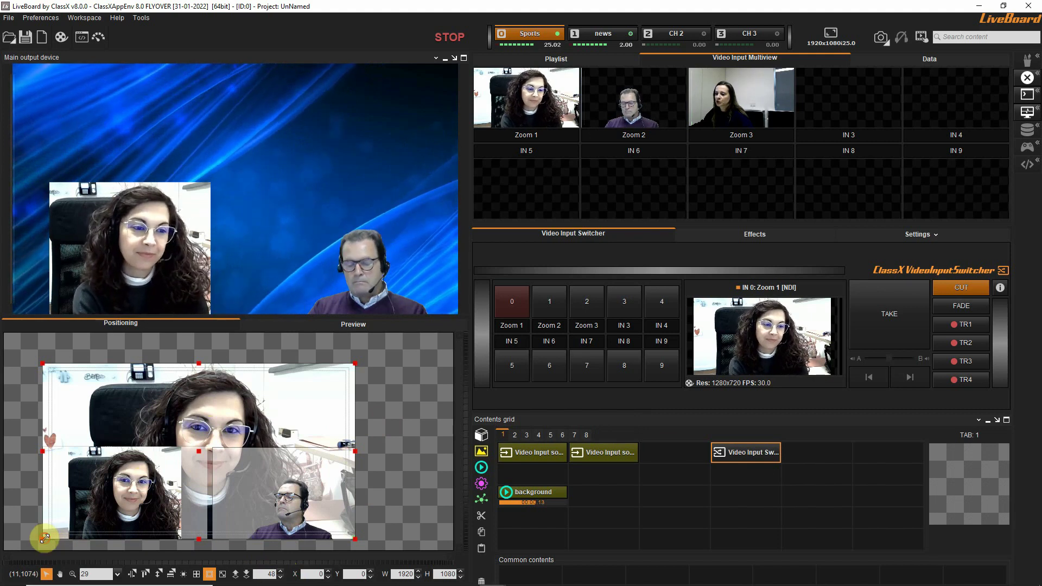
Frame the switcher layer behind the insets, take Zoom 3 on air, and move Zoom 1 to X -186, Y 517.
drag(52, 546, 92, 488)
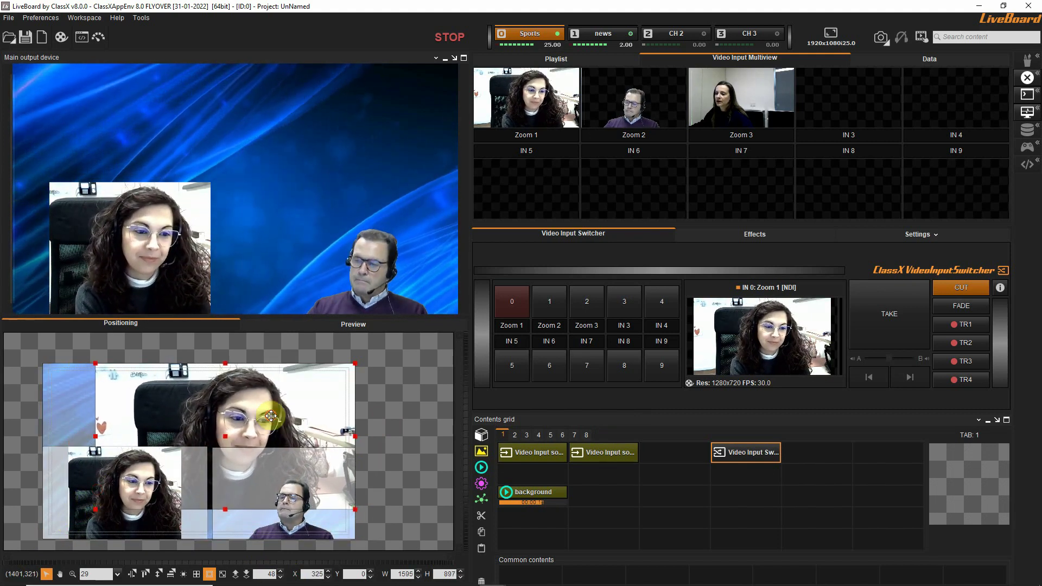
mouse_move(262, 414)
mouse_down()
mouse_move(244, 419)
mouse_move(261, 426)
mouse_up()
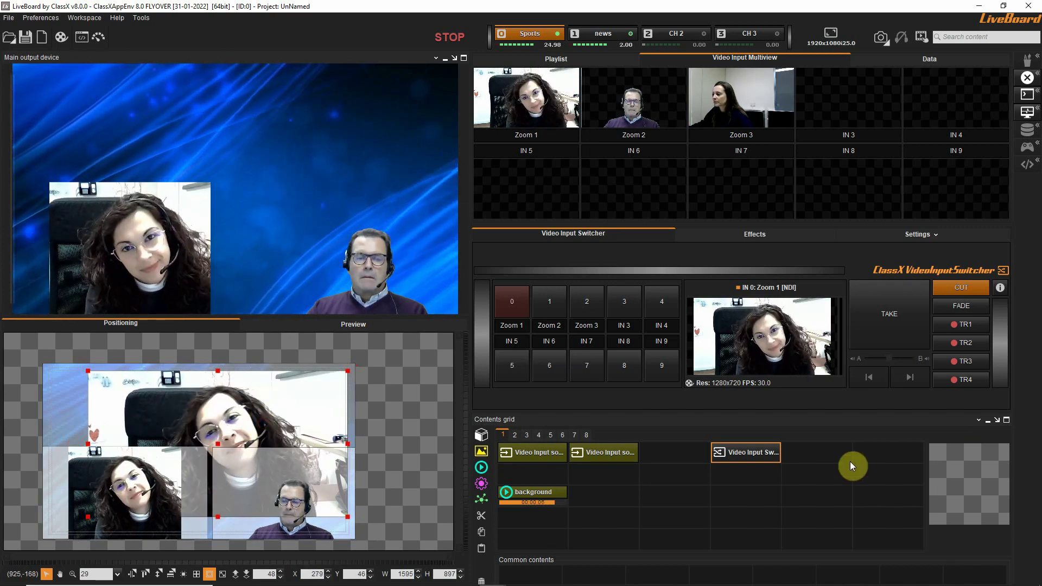
click(558, 305)
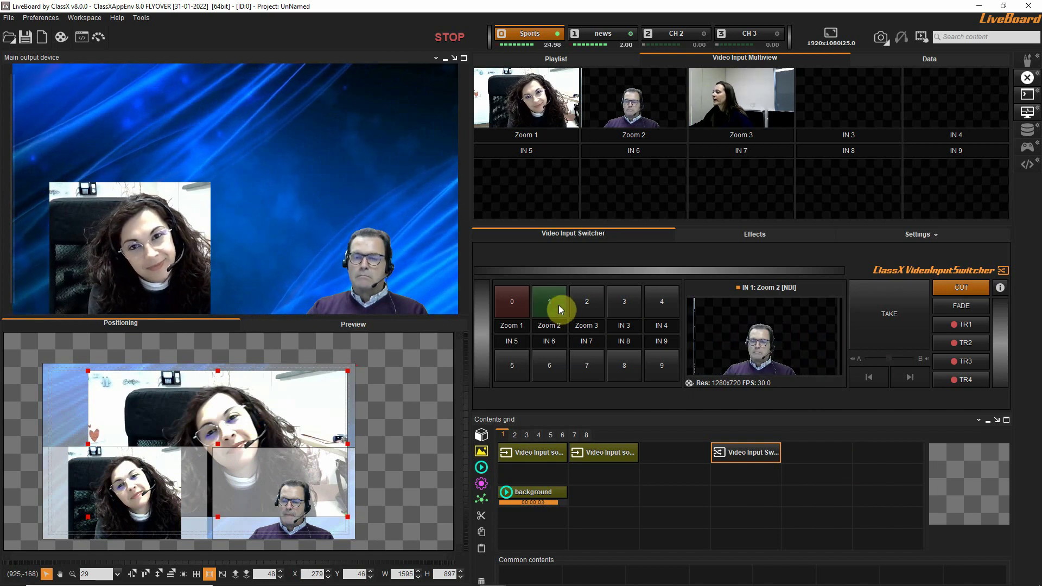
click(594, 304)
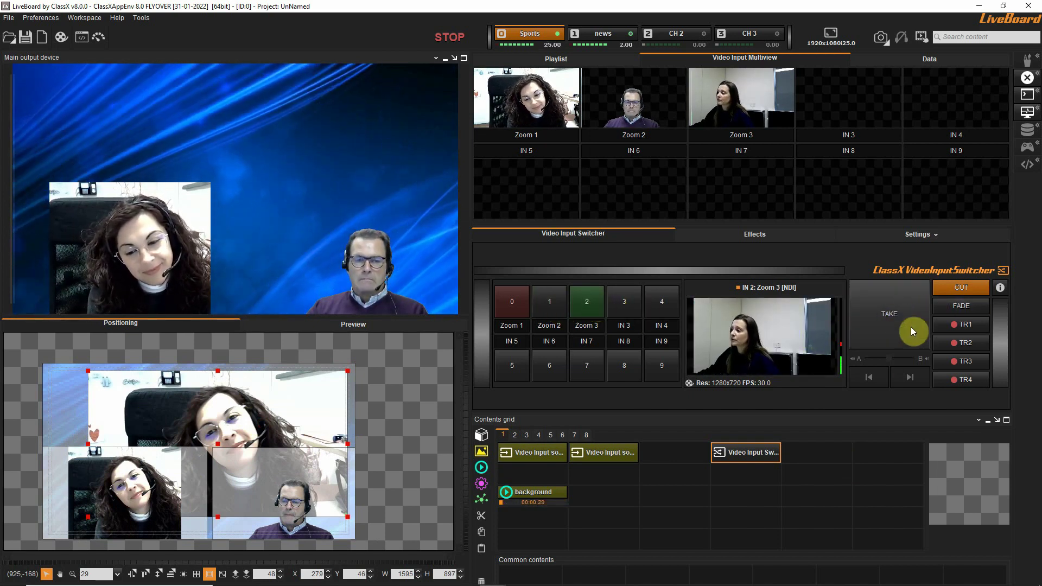
click(741, 452)
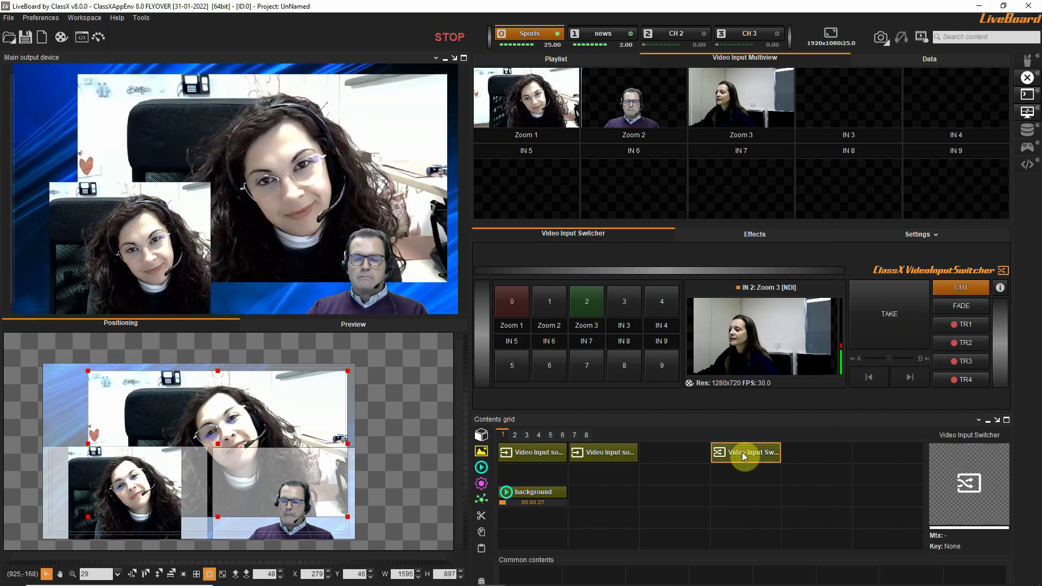
click(879, 324)
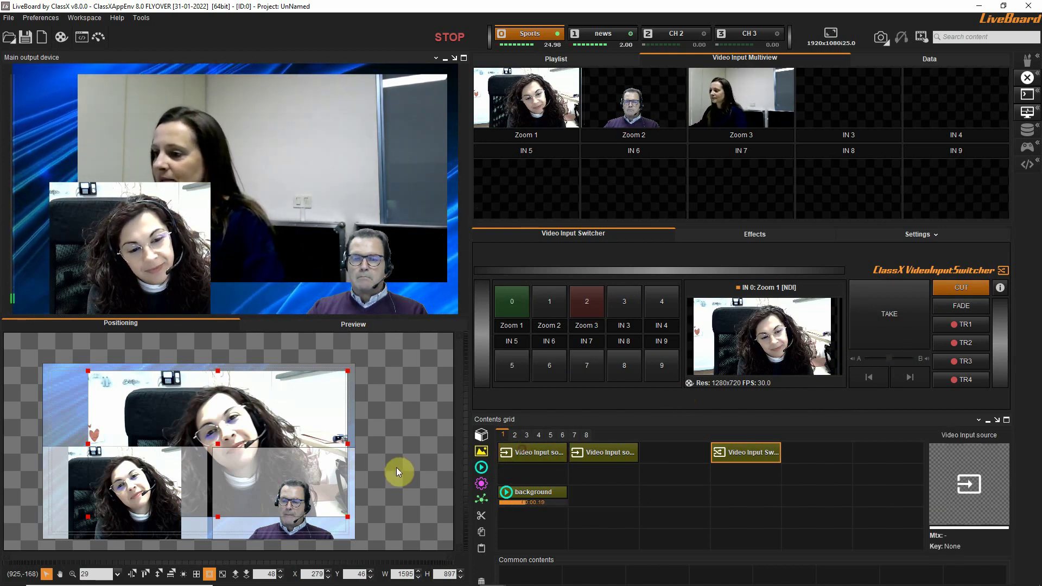
click(532, 452)
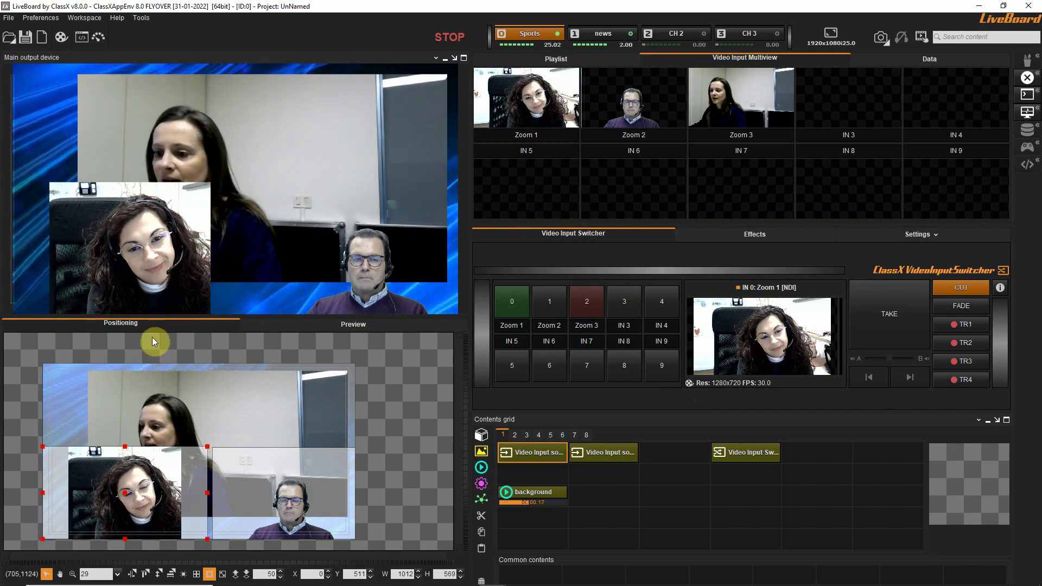
drag(148, 517, 121, 519)
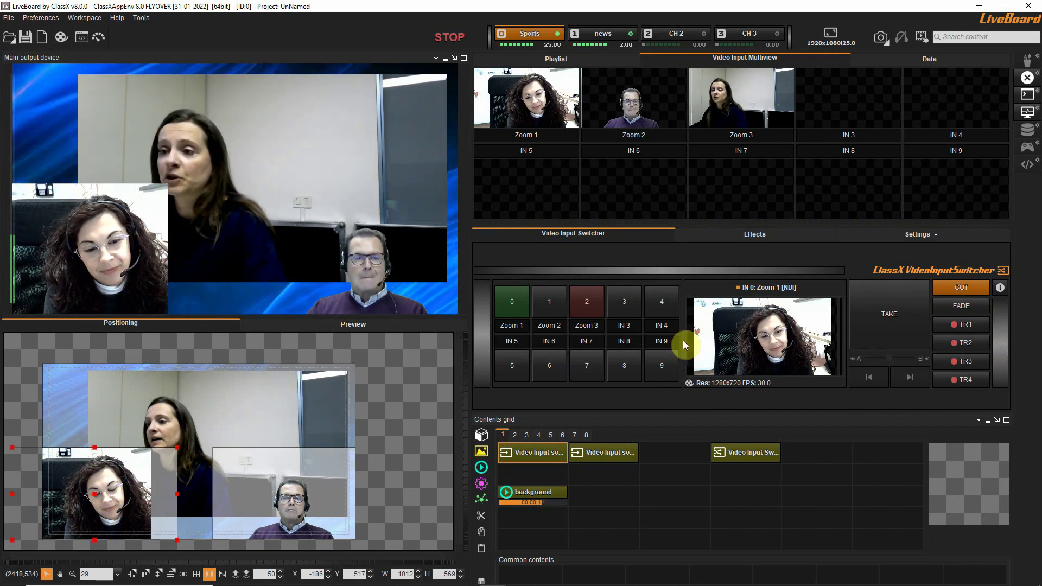
Load interview_3d_mix.crg from the ab_transition folder into the TR1 transition slot.
click(962, 328)
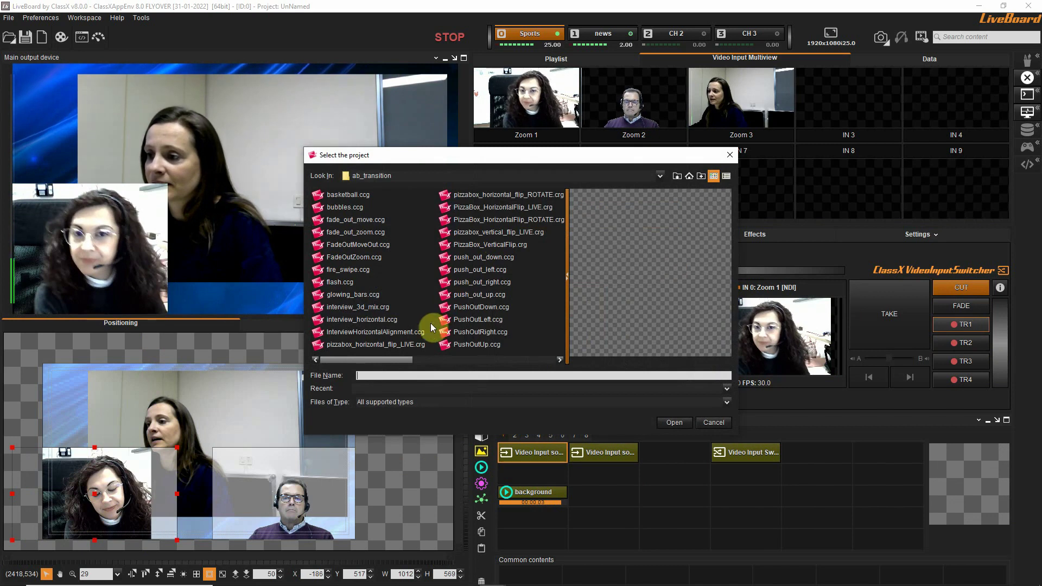
click(371, 308)
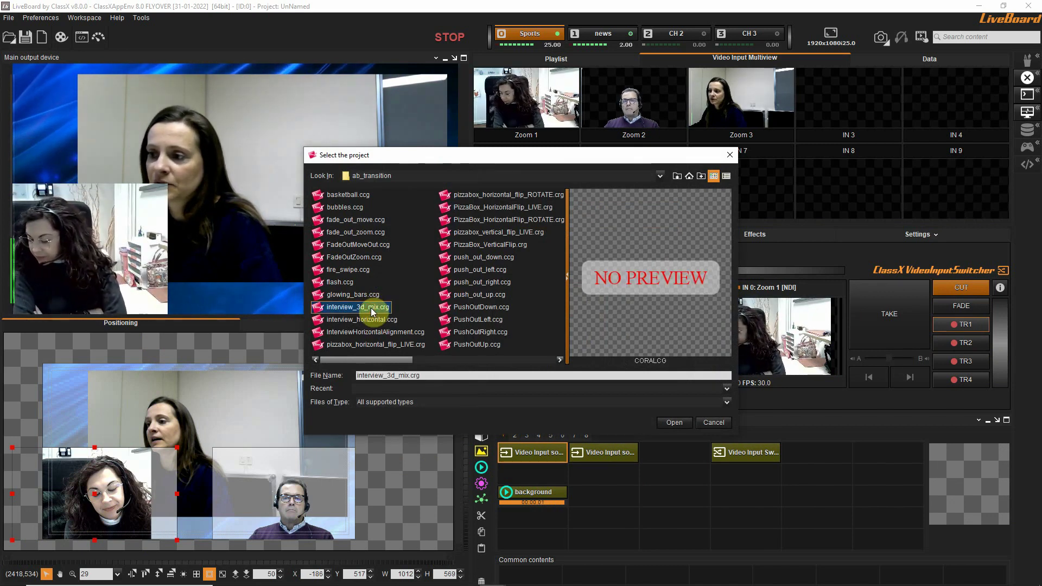
double_click(323, 306)
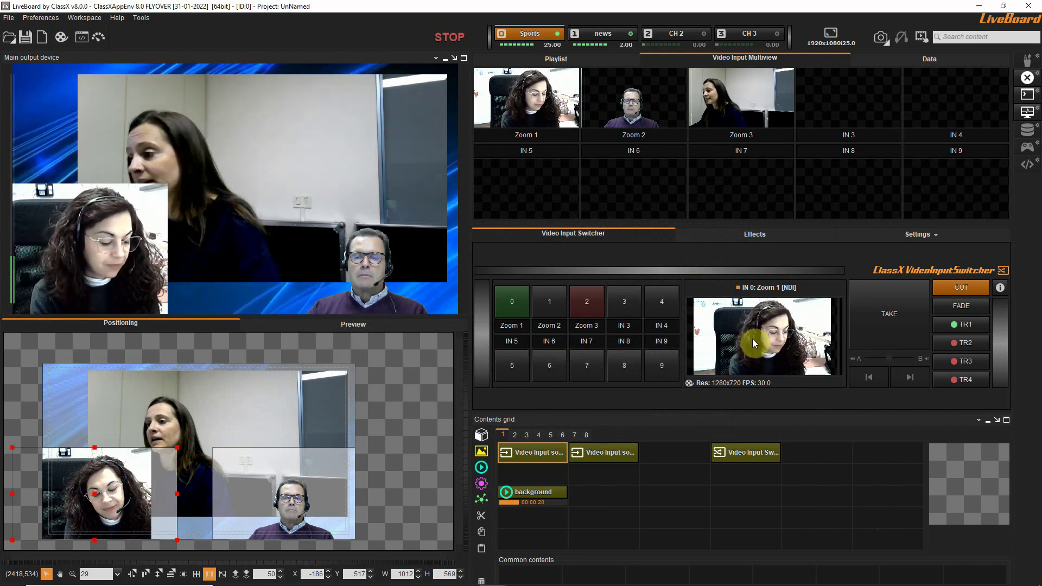
Run the TR1 3D interview transition on the output and take the Zoom 1 inset off air.
click(953, 325)
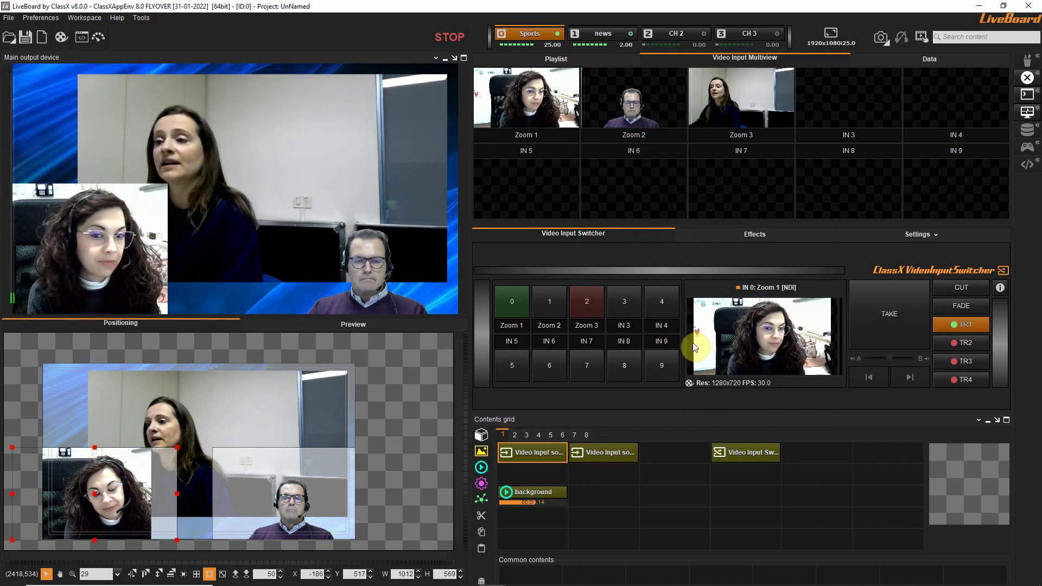
click(900, 320)
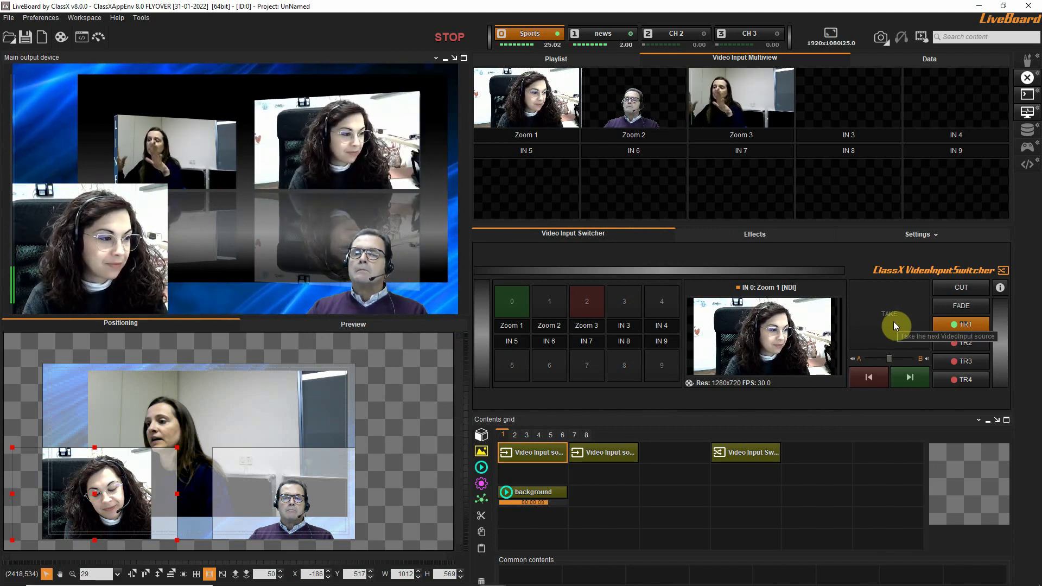
click(540, 452)
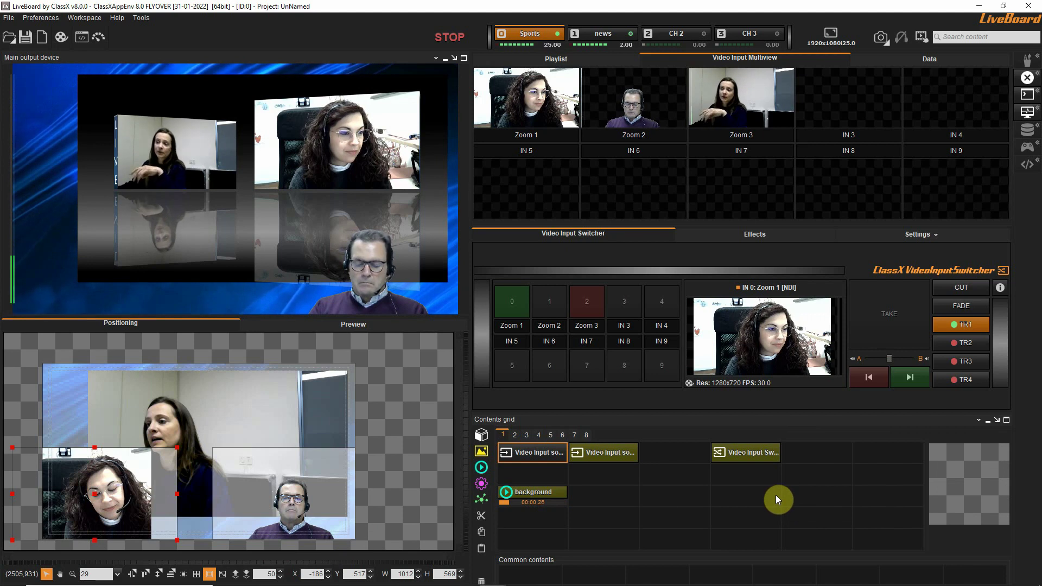
Play the 3D transition backward, take it twice more, and nudge the A/B slider slightly.
click(866, 378)
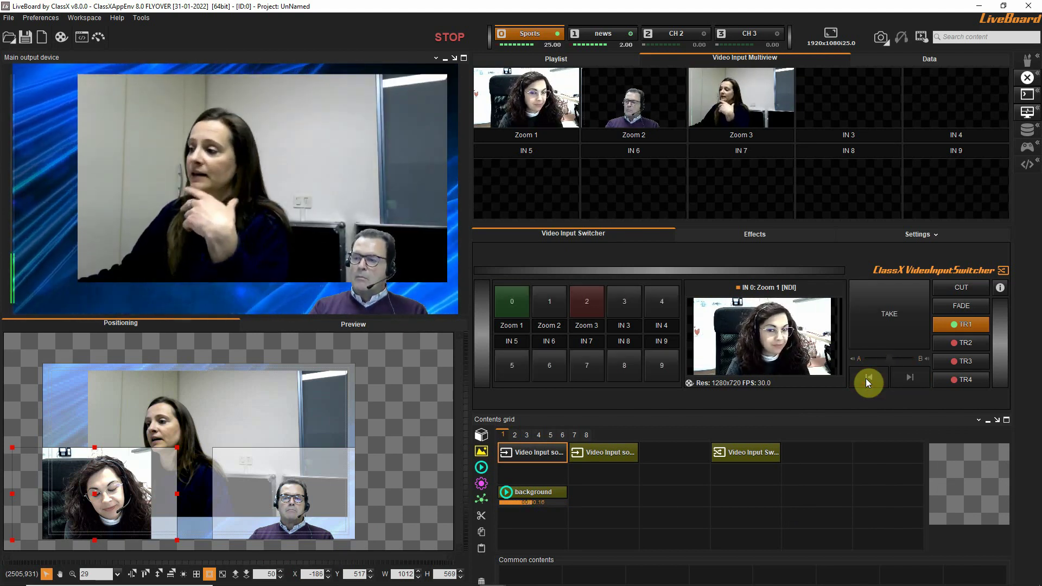
click(905, 329)
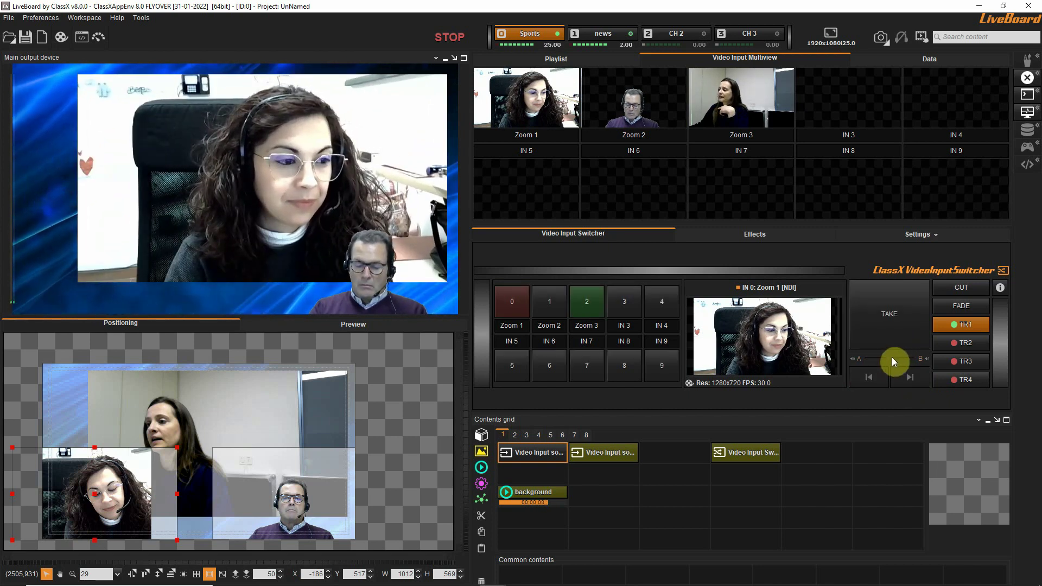
click(874, 298)
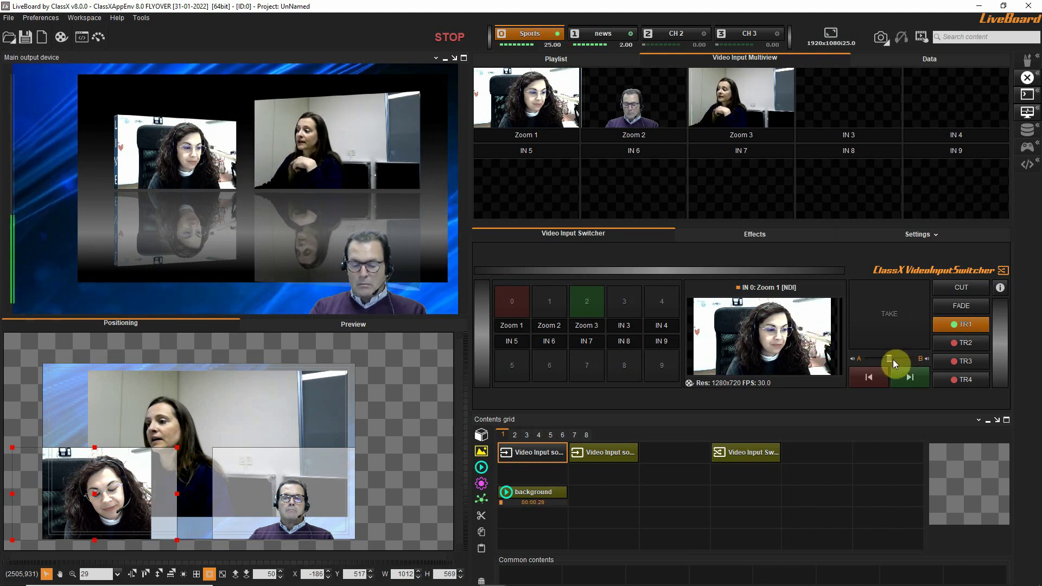
mouse_move(894, 357)
mouse_down()
mouse_move(906, 356)
mouse_move(875, 356)
mouse_move(914, 350)
mouse_up()
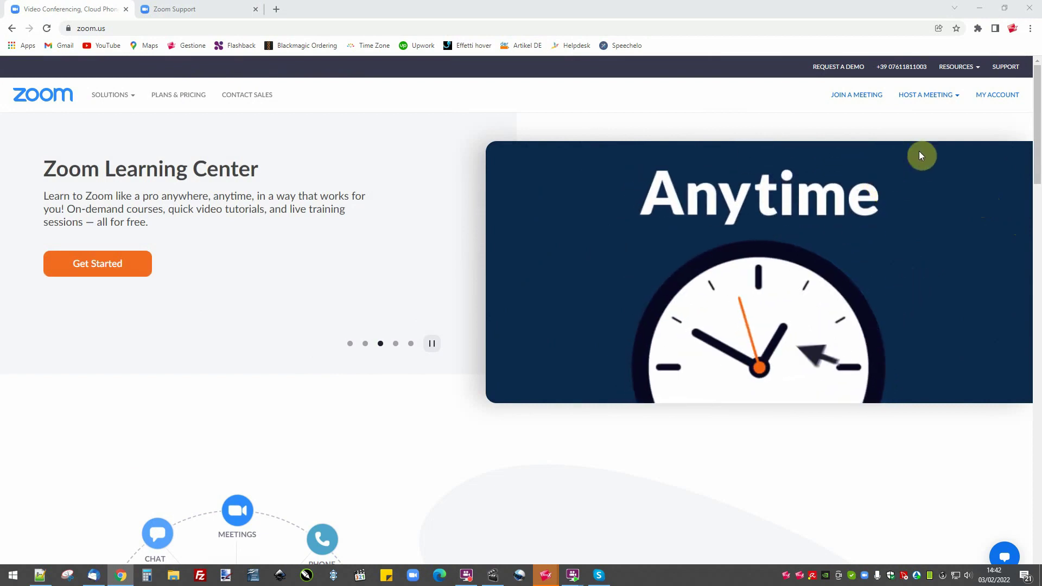
On the Zoom download page, highlight the Zoom Rooms heading and the Download 64-bit Client link.
click(945, 62)
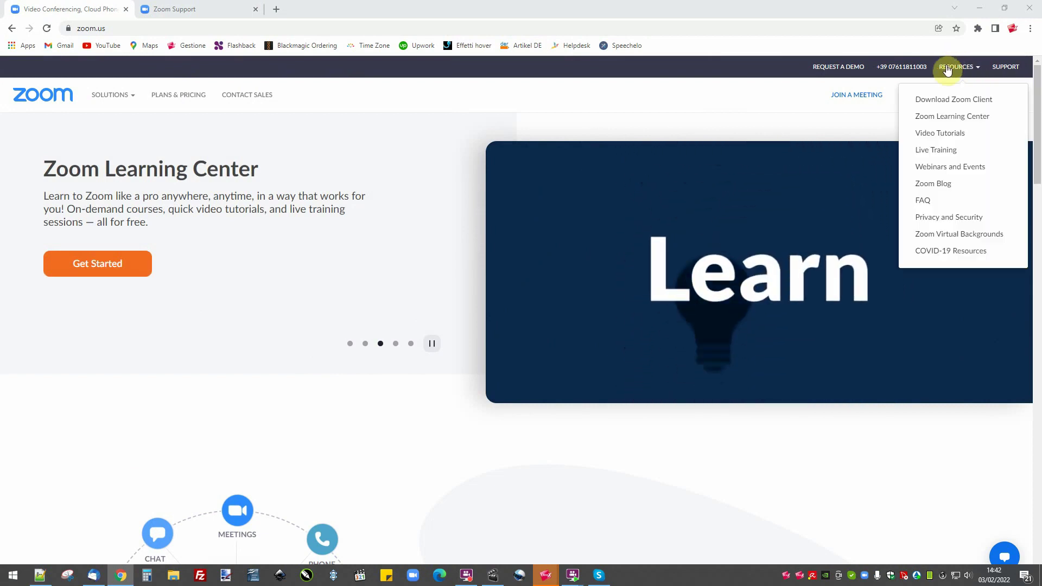
click(952, 100)
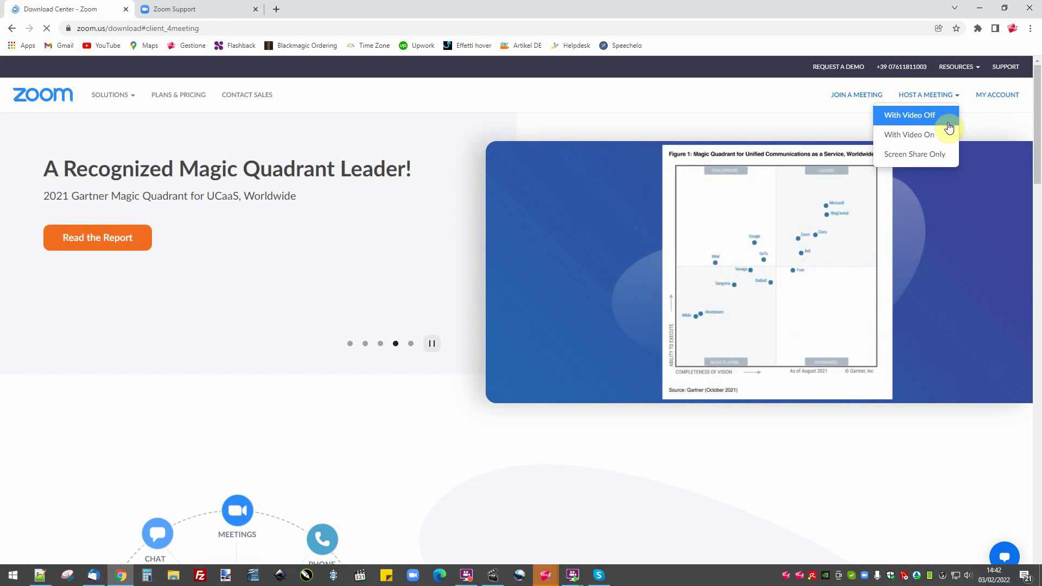
scroll(621, 198, down, 15)
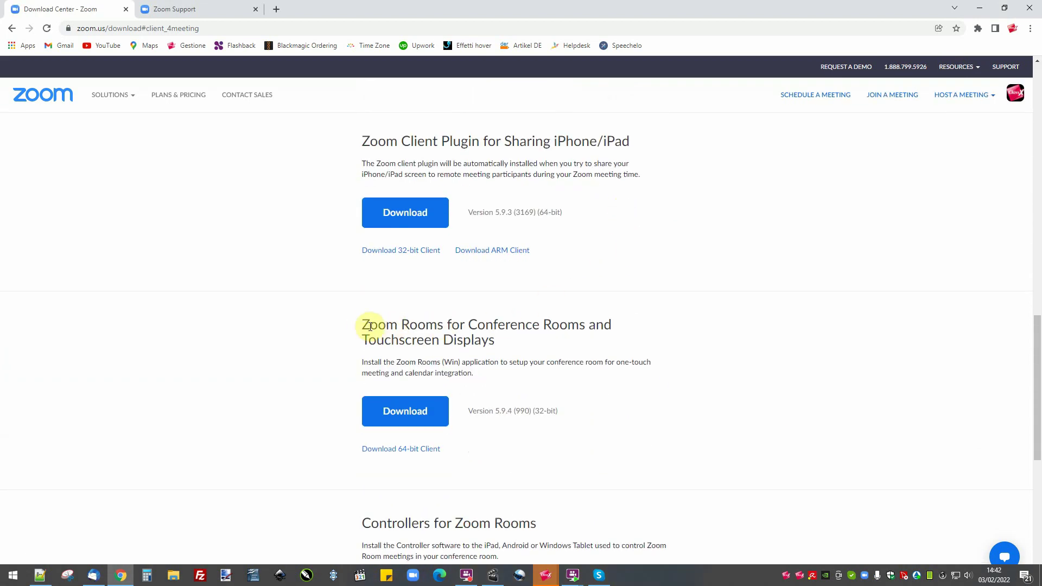
drag(362, 324, 507, 339)
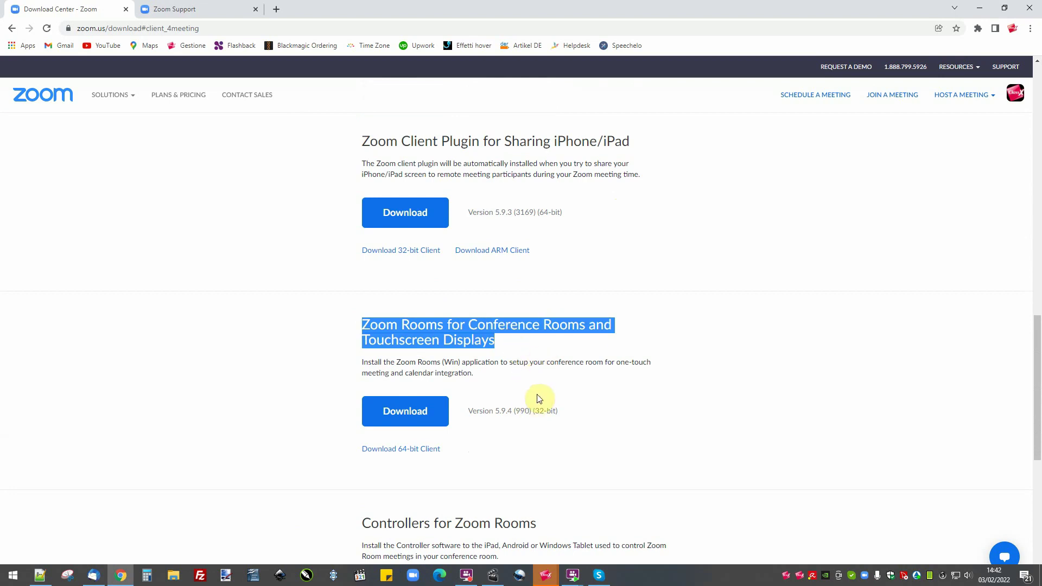
click(506, 406)
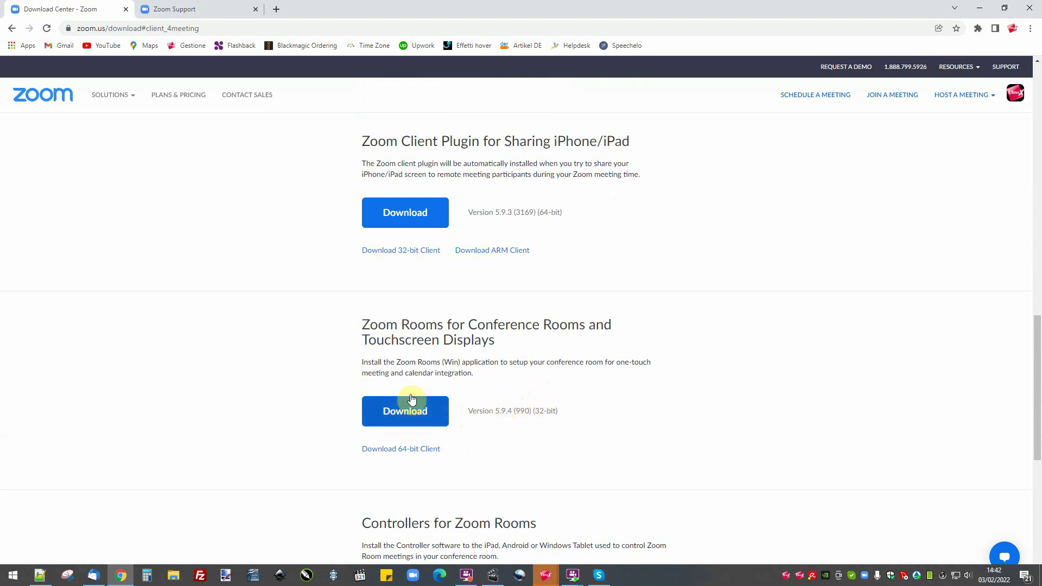
drag(448, 456, 353, 458)
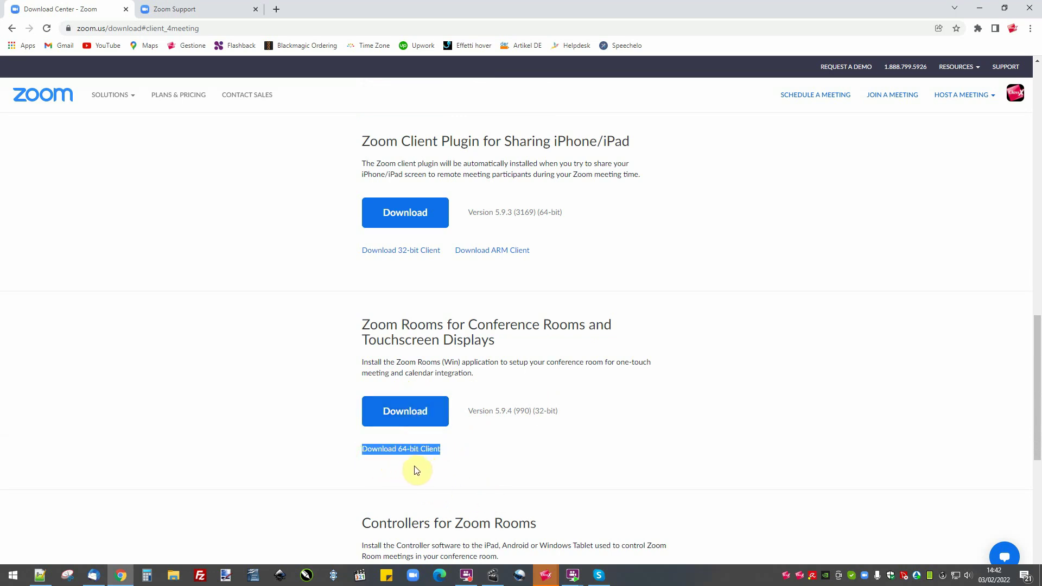
click(466, 466)
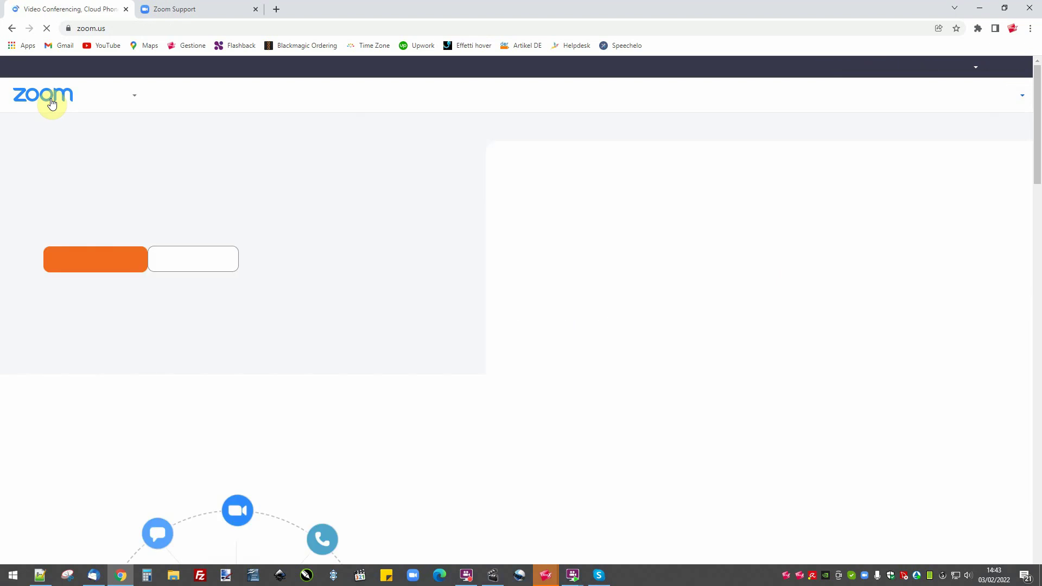
Open the ClassX Zoom Room's Meeting settings from My Account > Room Management.
click(998, 95)
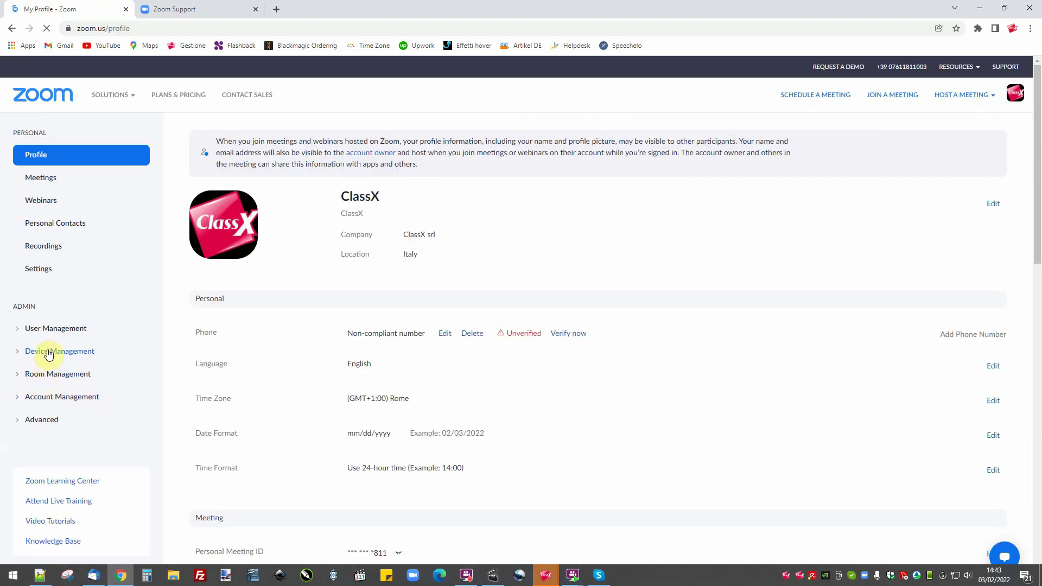
click(50, 374)
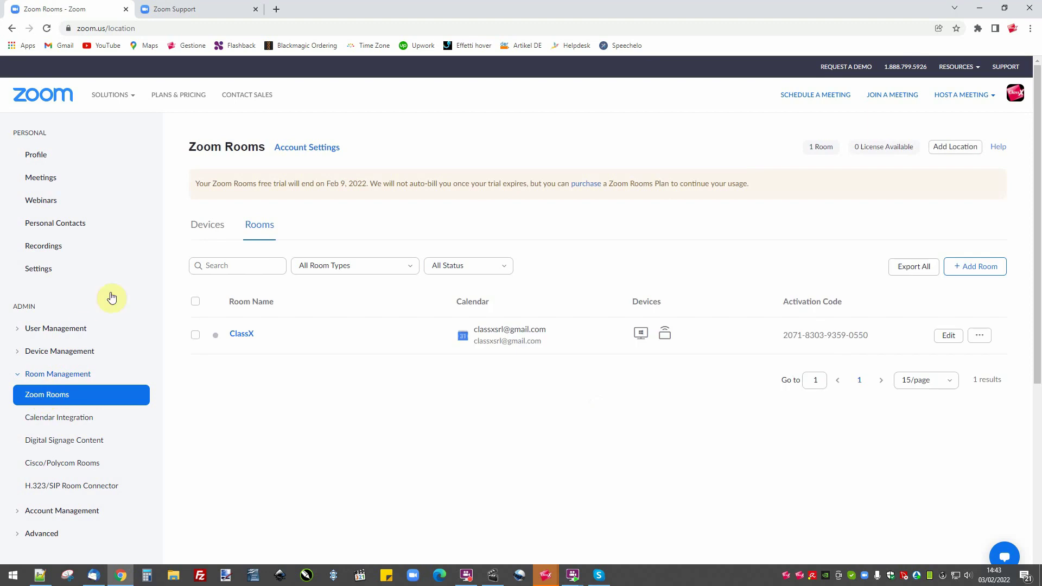
click(247, 334)
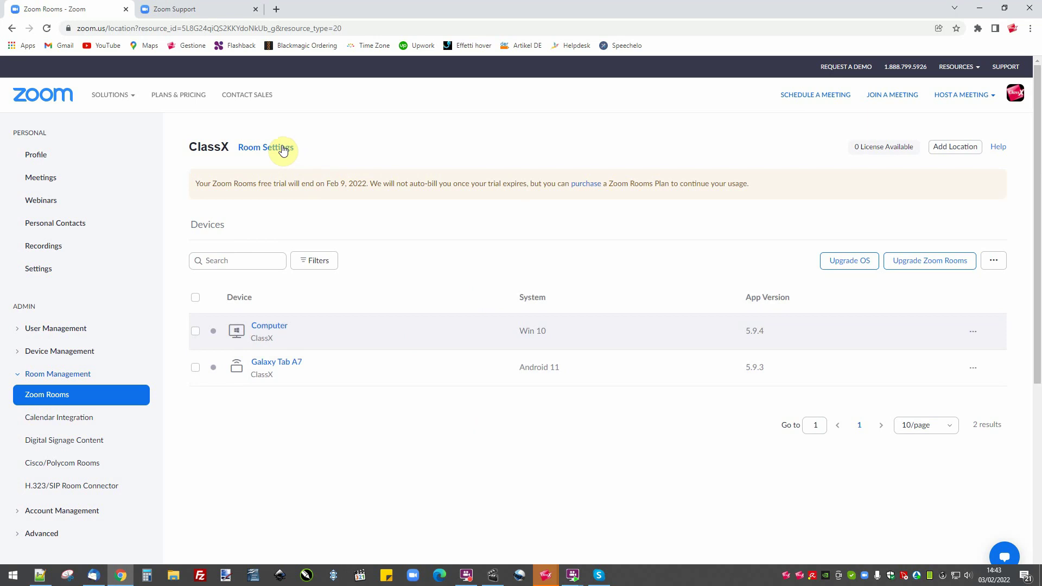
click(282, 148)
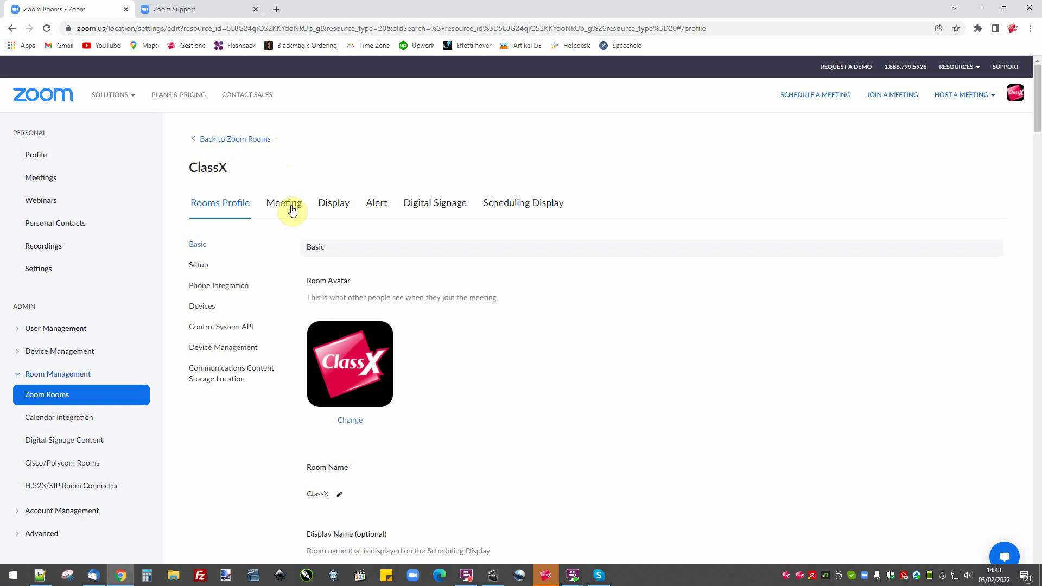
click(292, 210)
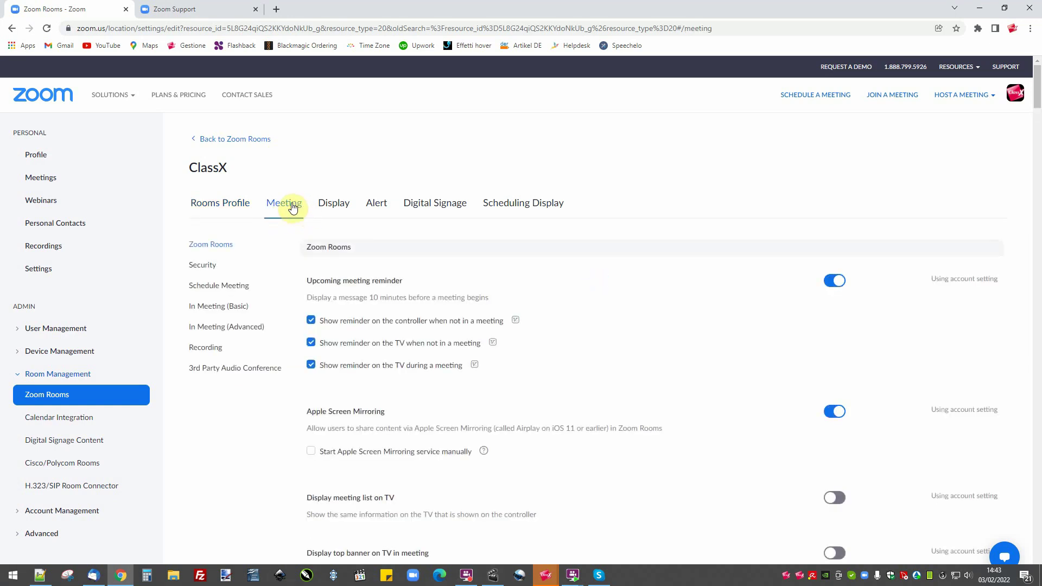
Scroll to the Allow Network Device Interface (NDI) usage setting and highlight its label.
scroll(597, 377, down, 12)
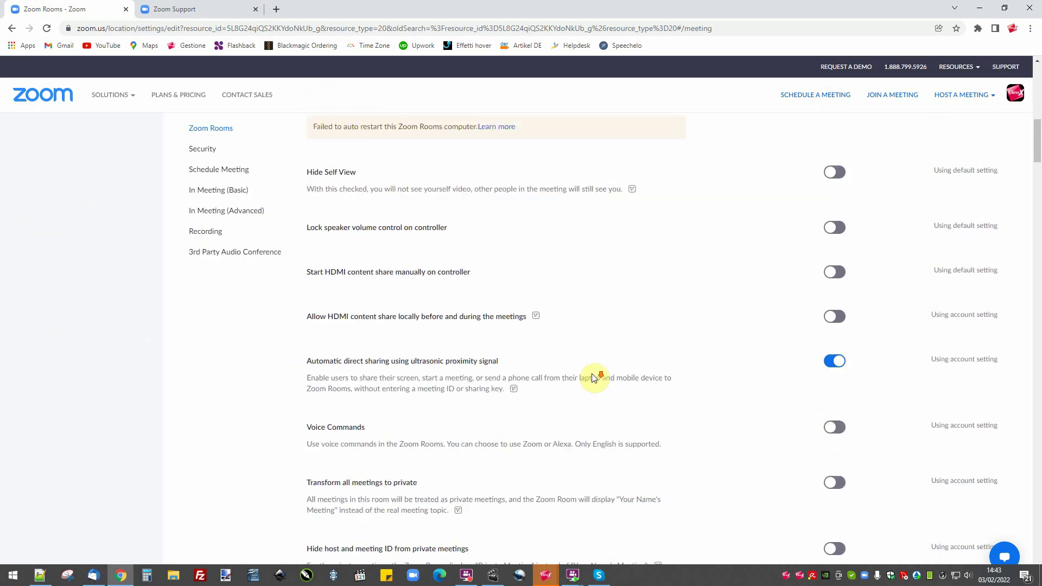
scroll(594, 377, down, 20)
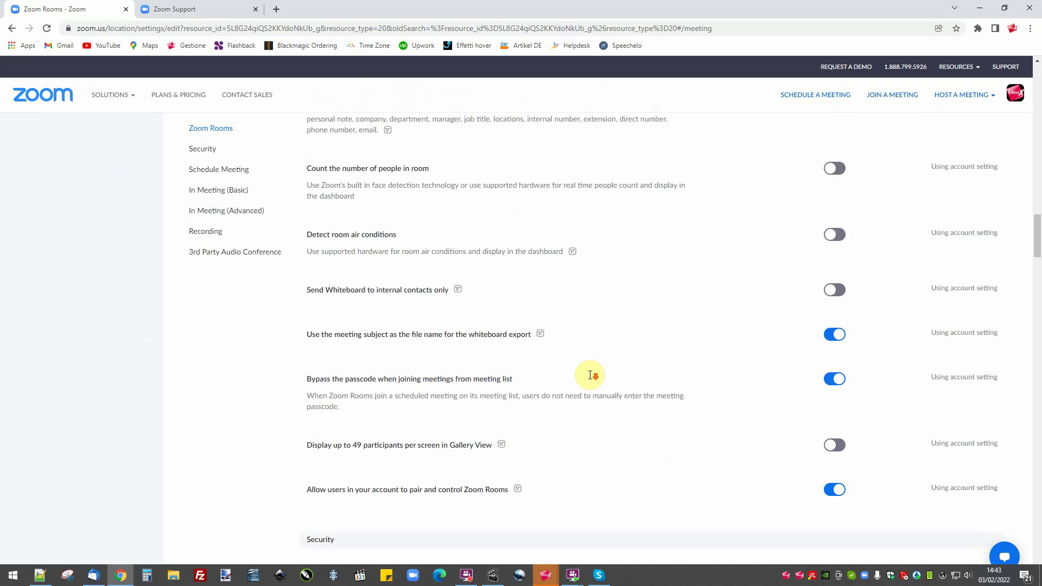
scroll(591, 376, down, 20)
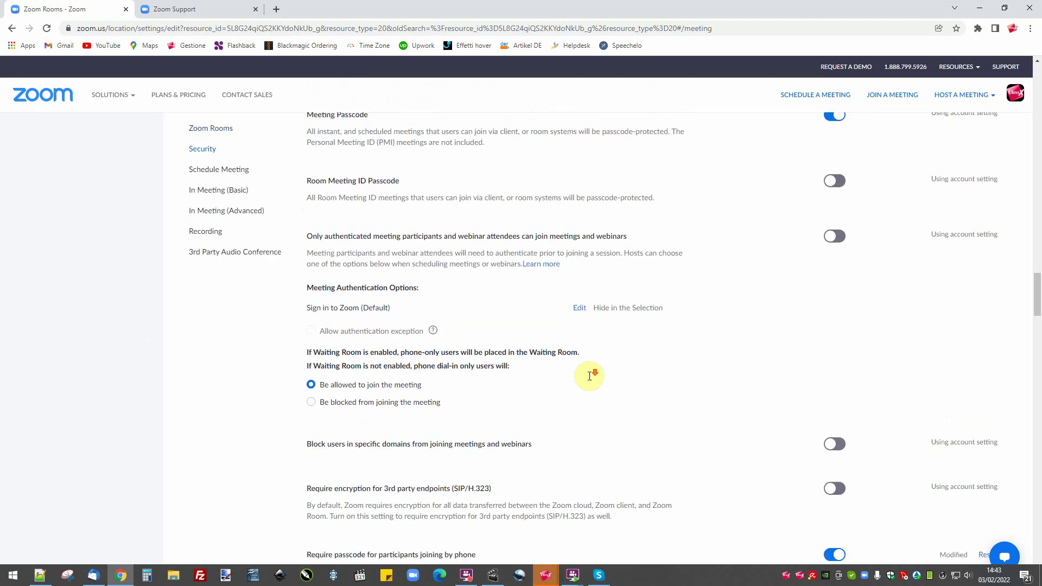
scroll(589, 375, down, 10)
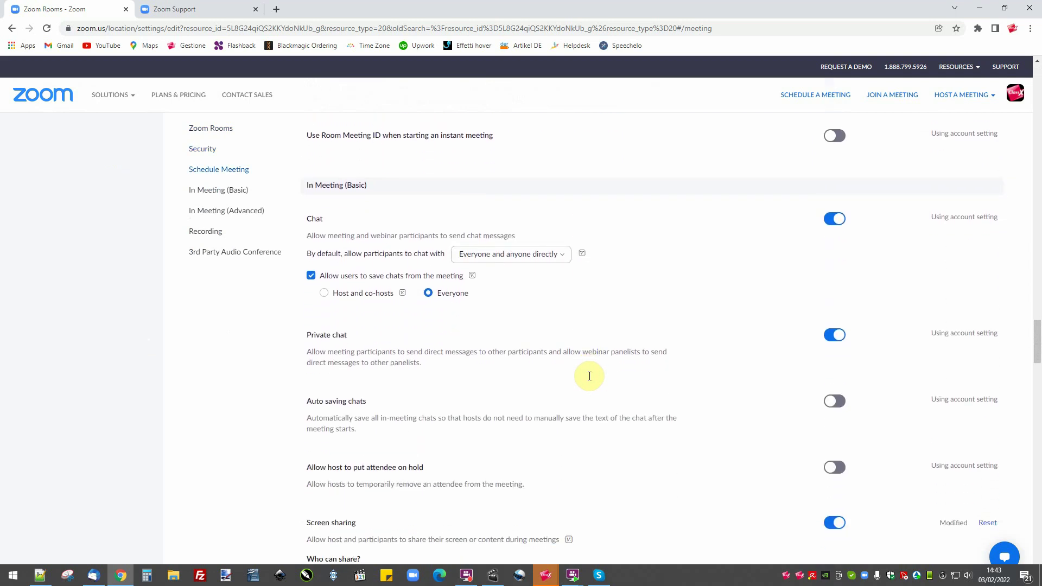
scroll(589, 375, down, 10)
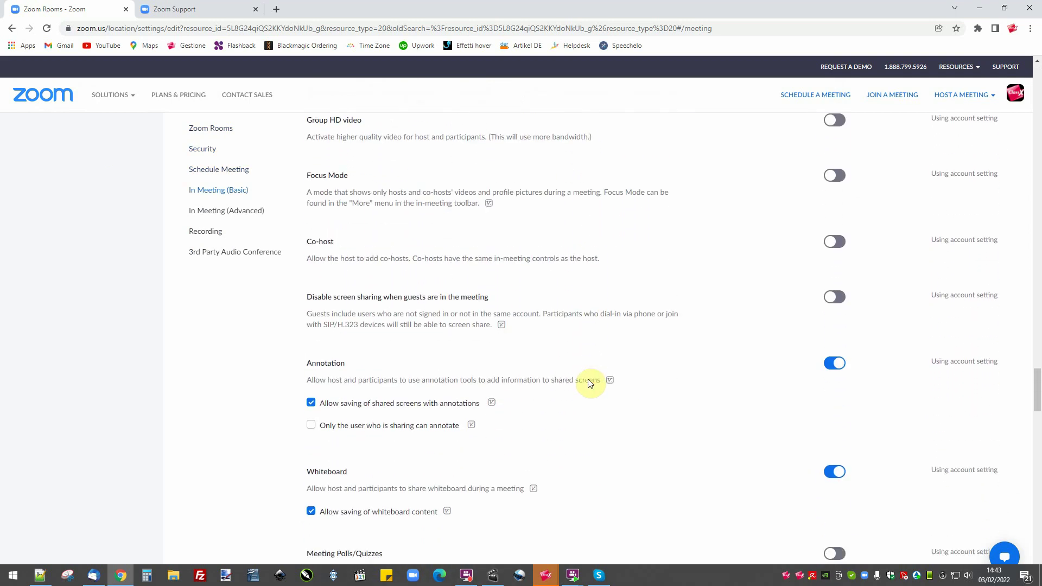
scroll(590, 383, down, 10)
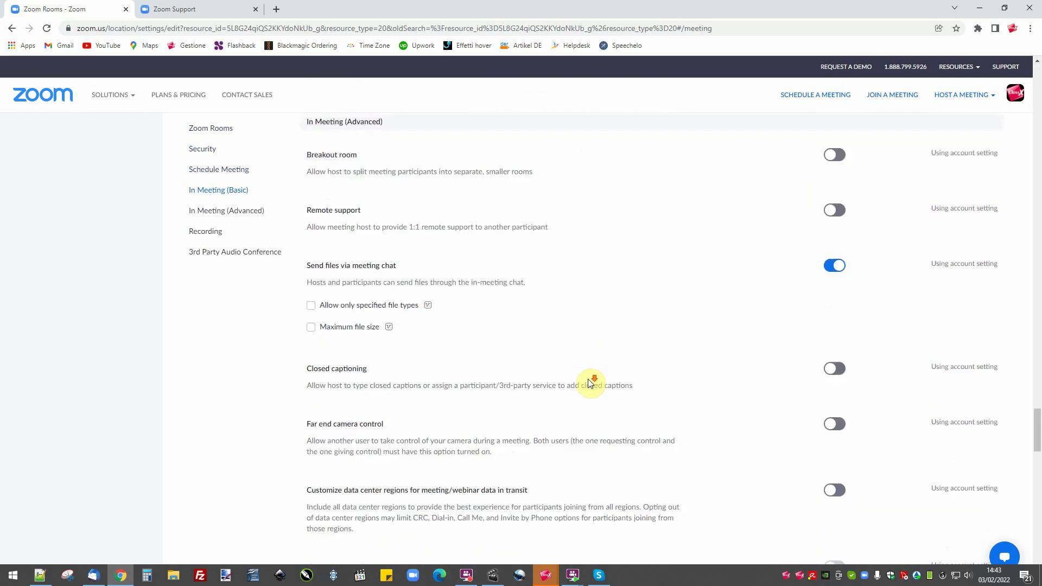
scroll(589, 380, down, 6)
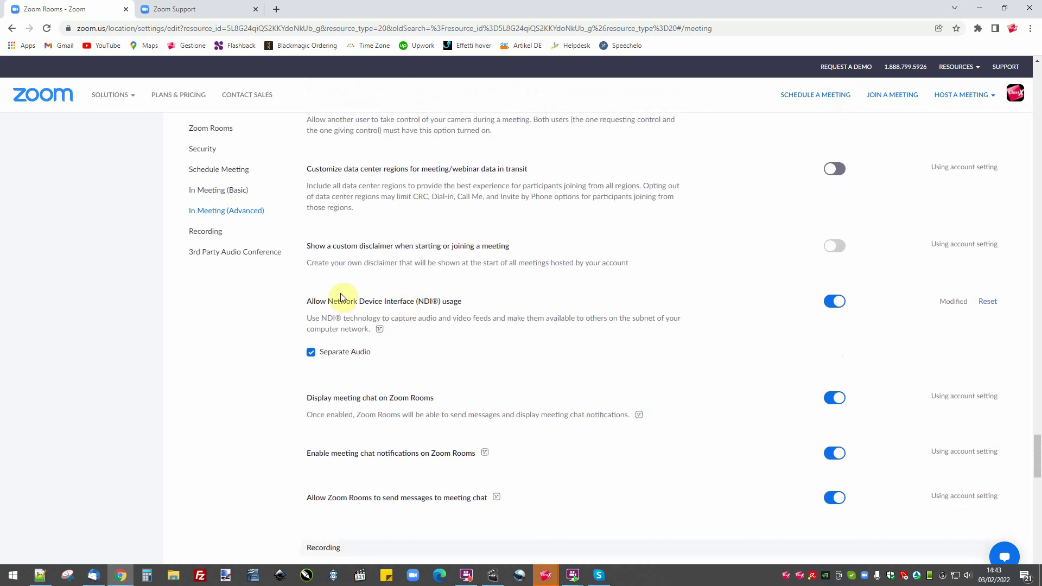
drag(308, 301, 455, 306)
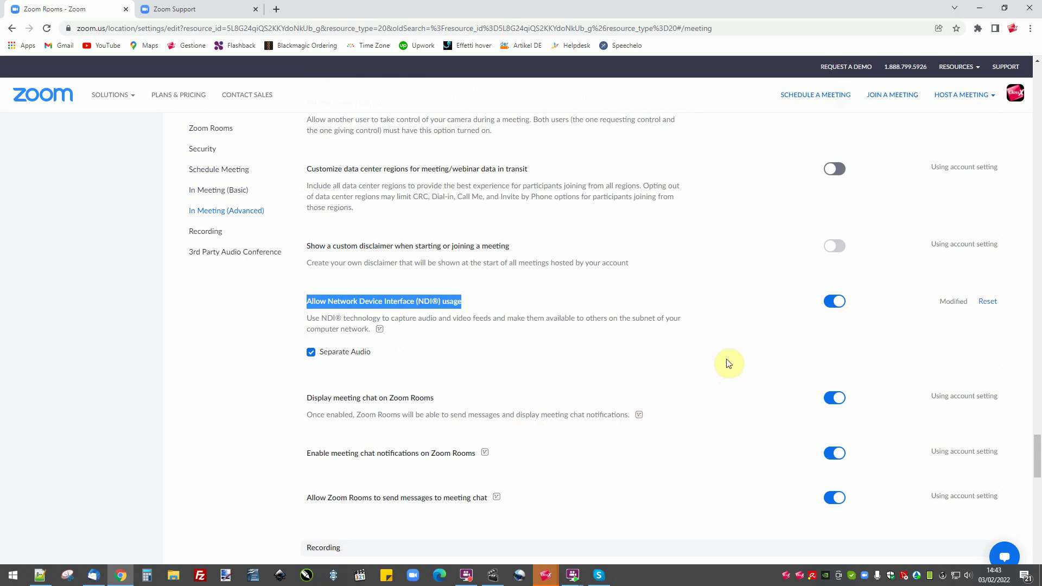
click(217, 365)
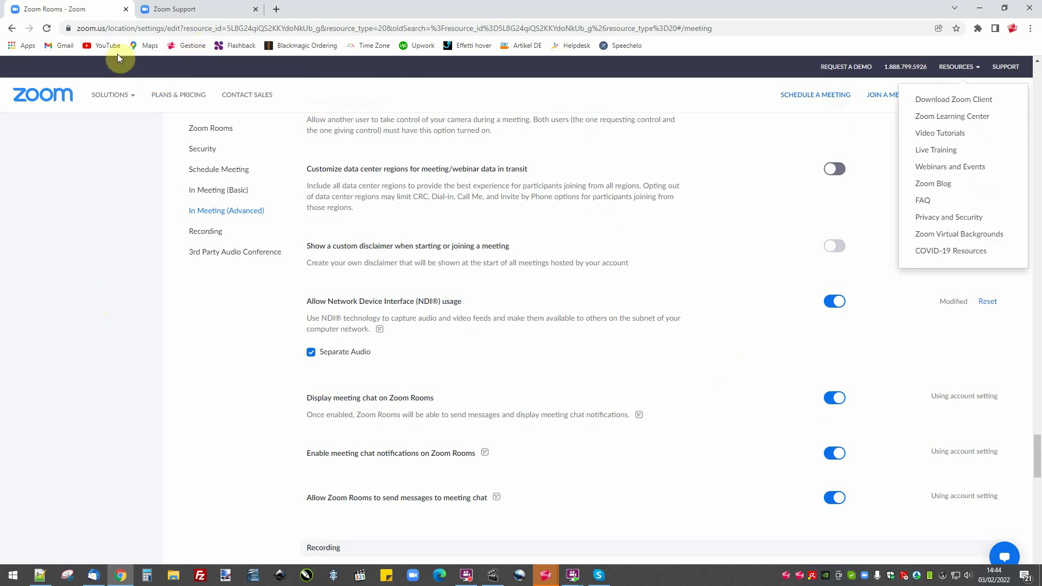
Search Zoom Support for 'ndi' and read through the Using Network Device Interface (NDI) article.
click(179, 9)
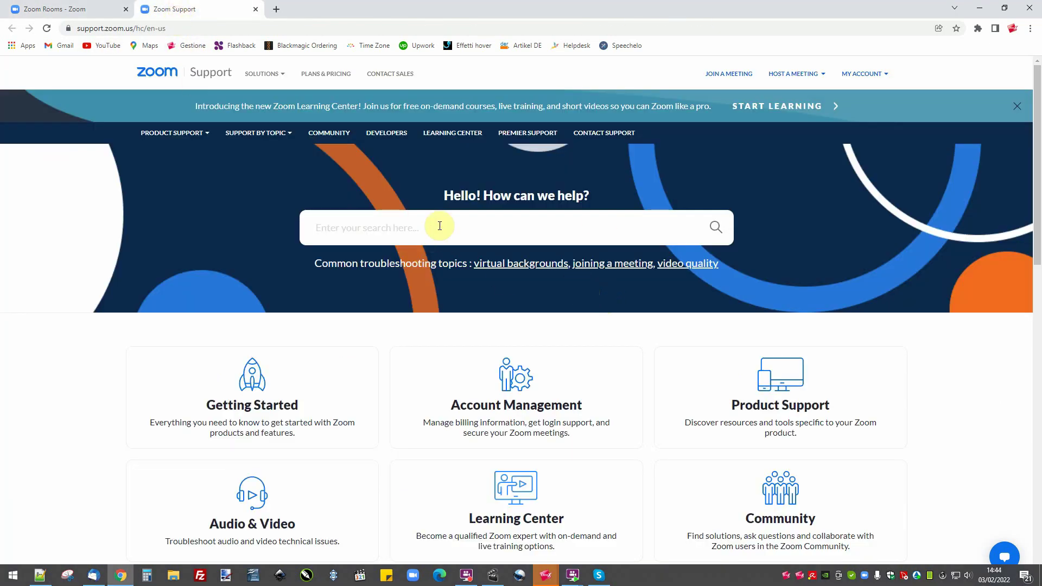
click(438, 228)
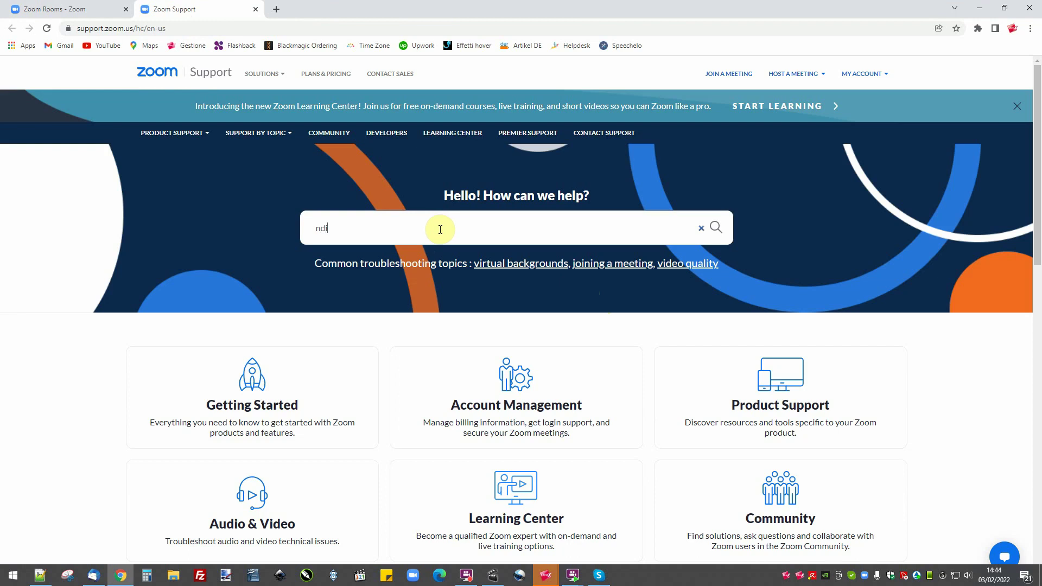
click(433, 267)
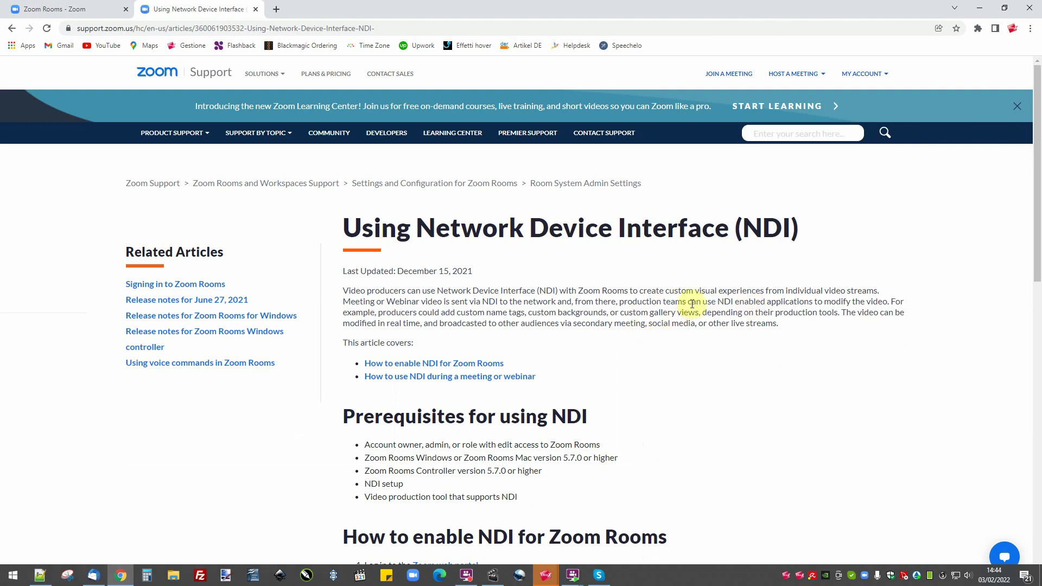
scroll(760, 325, down, 4)
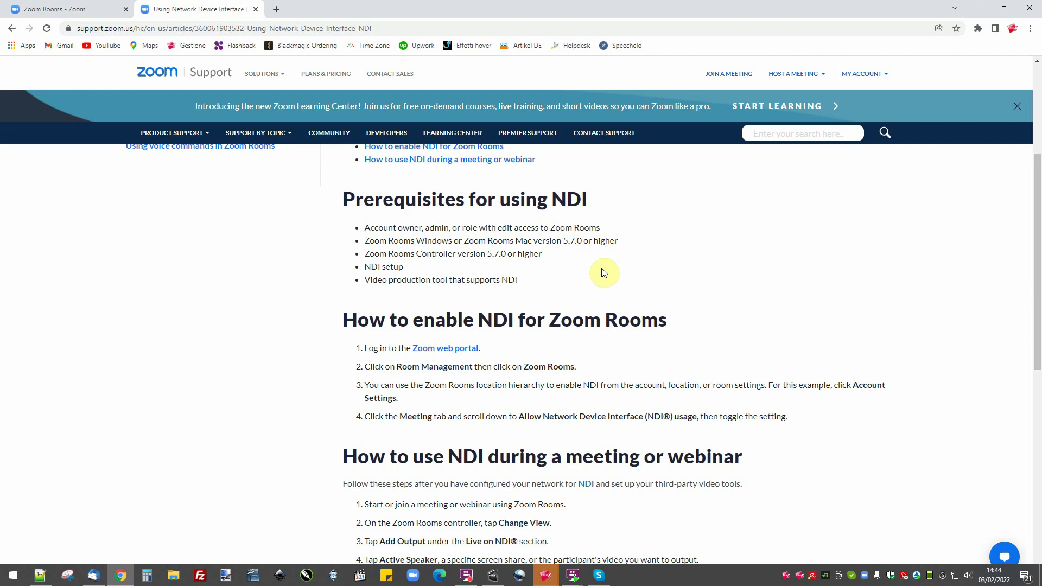
scroll(687, 294, up, 3)
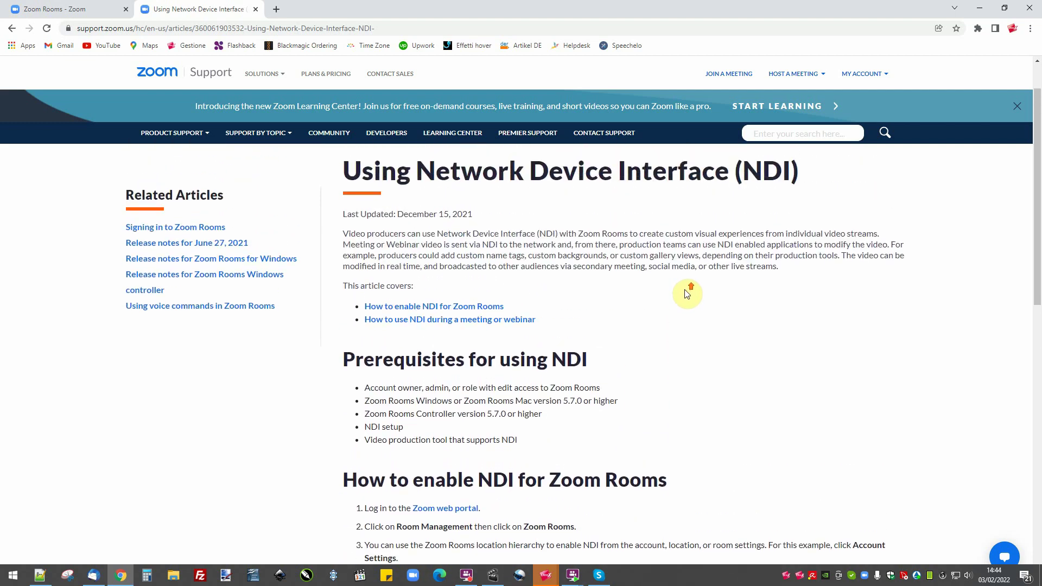
scroll(687, 293, down, 8)
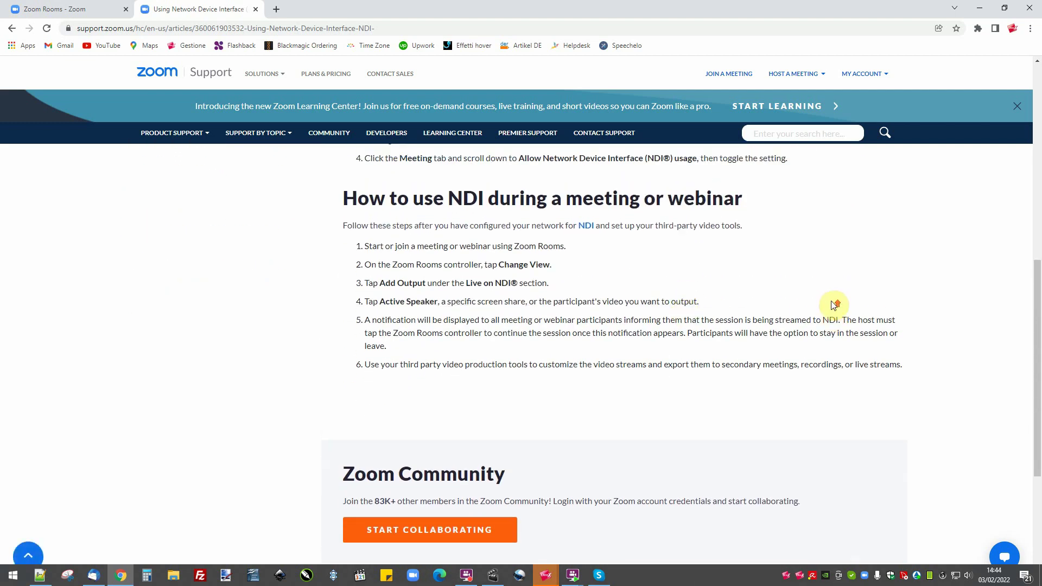
scroll(834, 305, up, 7)
scroll(831, 308, up, 2)
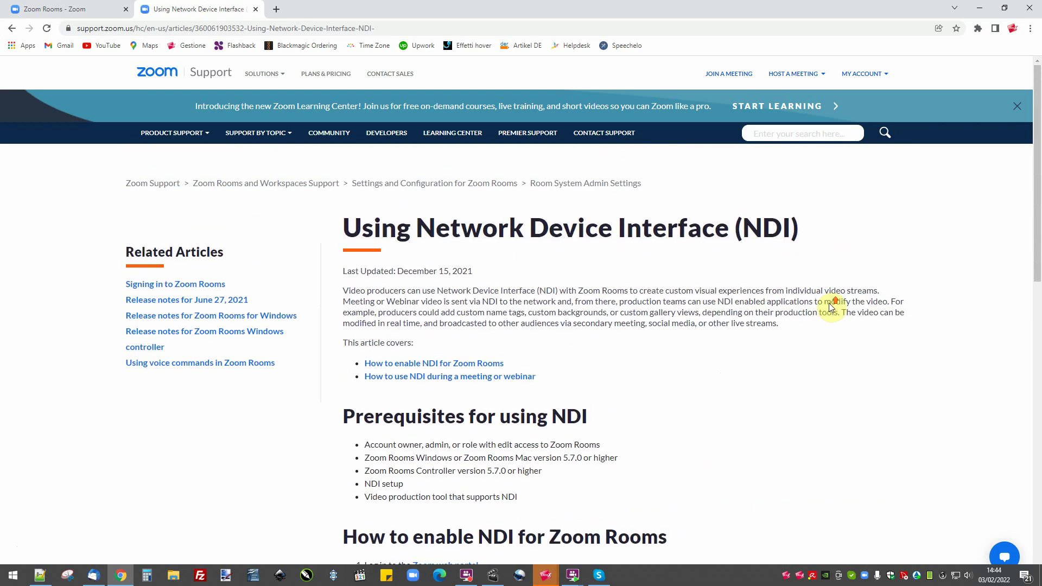